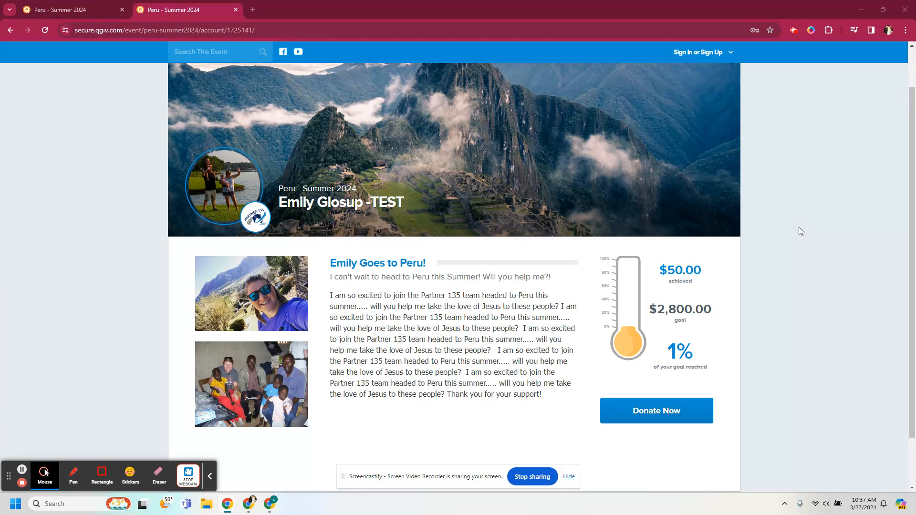
# Step: Open the donation page for the team member's Peru - Summer 2024 fundraiser
pyautogui.scroll(1, 800, 231)
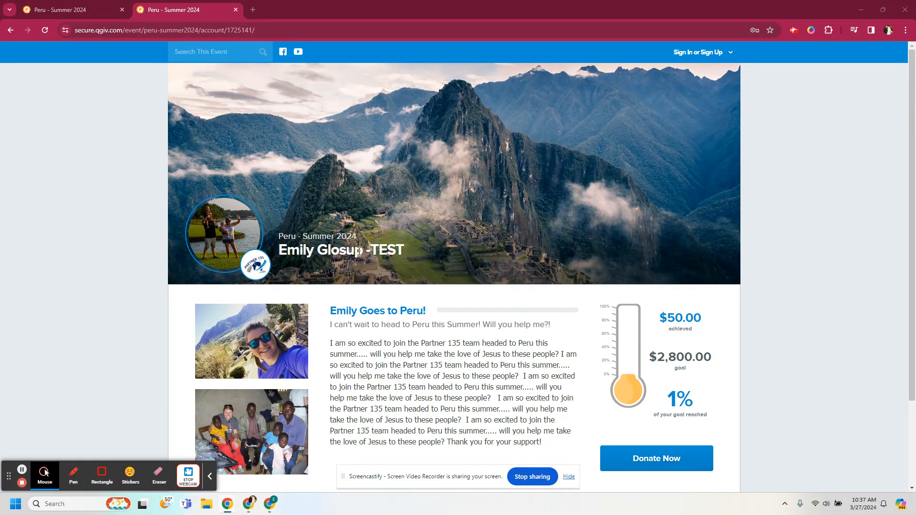
pyautogui.scroll(-2, 451, 278)
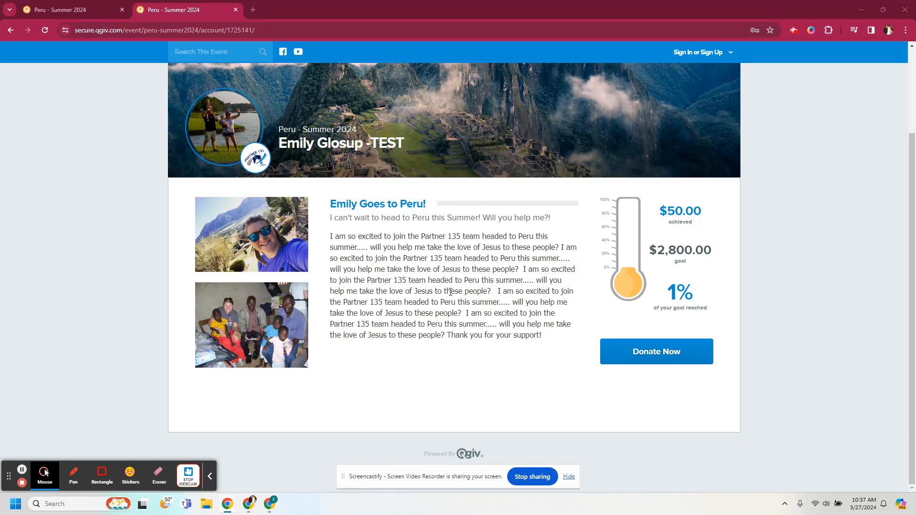
pyautogui.click(702, 53)
pyautogui.scroll(2, 480, 156)
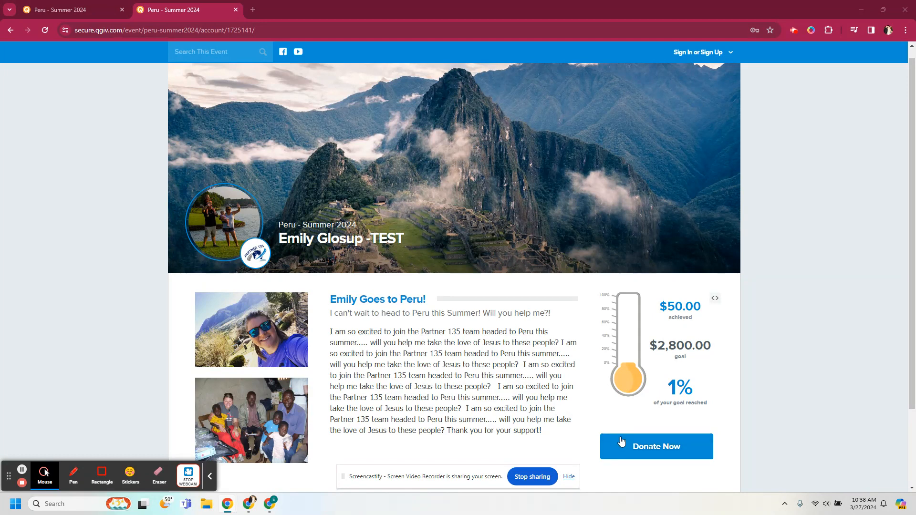
pyautogui.click(646, 451)
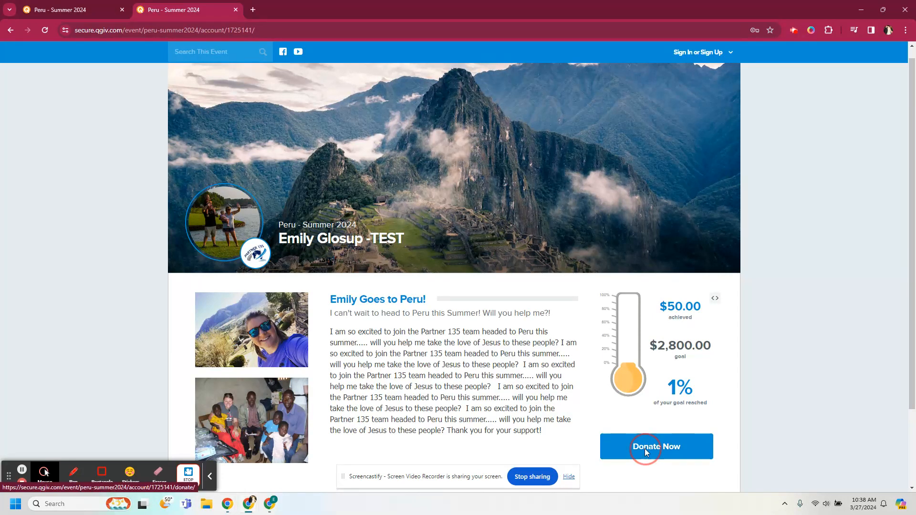
# Step: Choose a custom donation amount and start a donation message
pyautogui.scroll(-2, 501, 342)
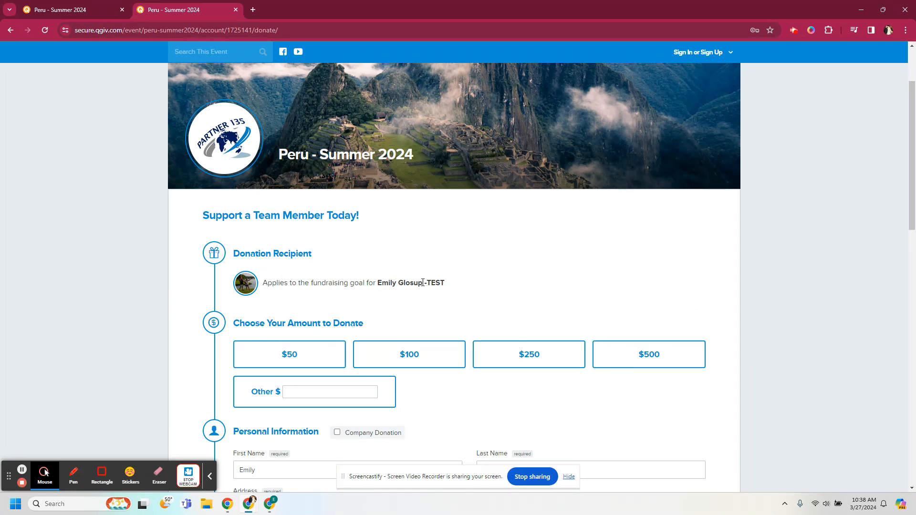
pyautogui.scroll(-4, 323, 219)
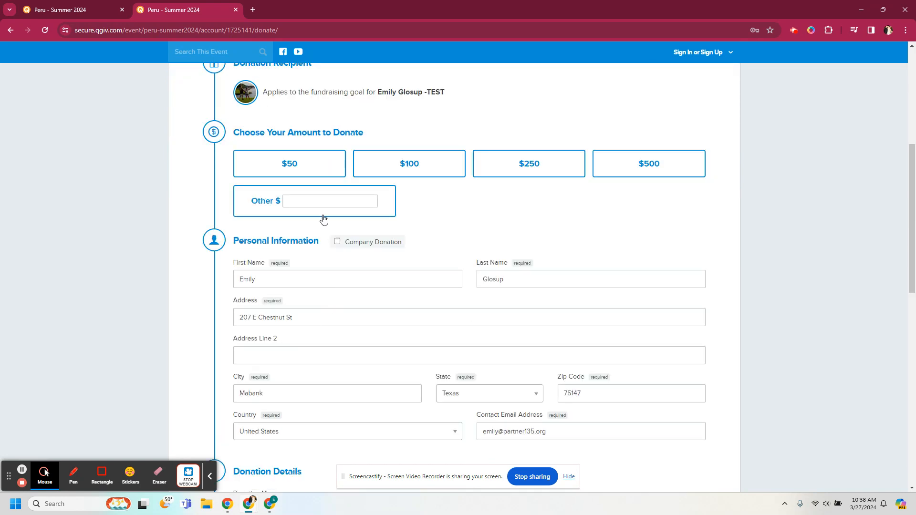
pyautogui.click(328, 202)
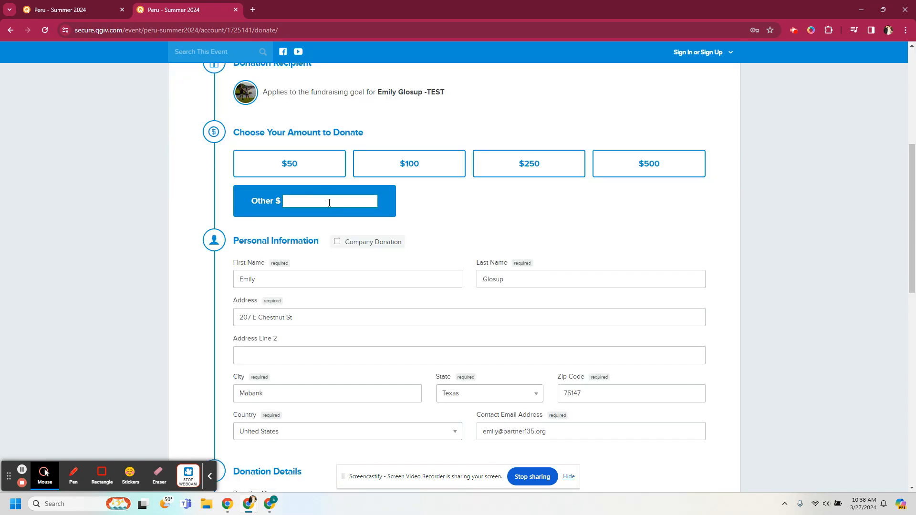
pyautogui.scroll(-5, 303, 348)
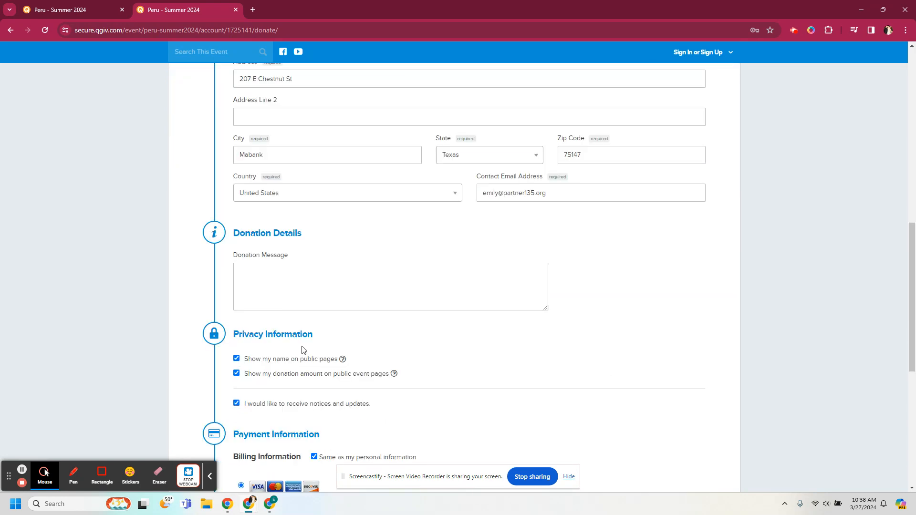
pyautogui.scroll(-1, 302, 349)
pyautogui.click(311, 236)
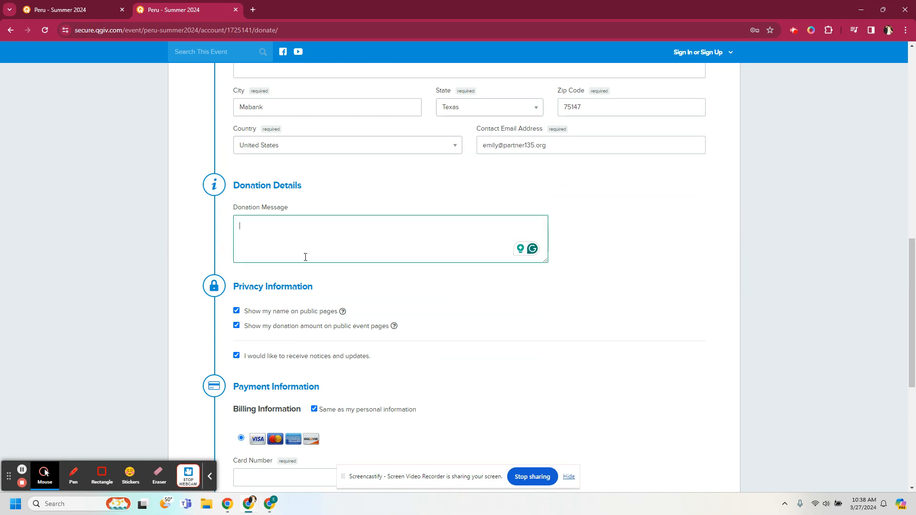
# Step: Select the $50 donation amount
pyautogui.scroll(-2, 213, 339)
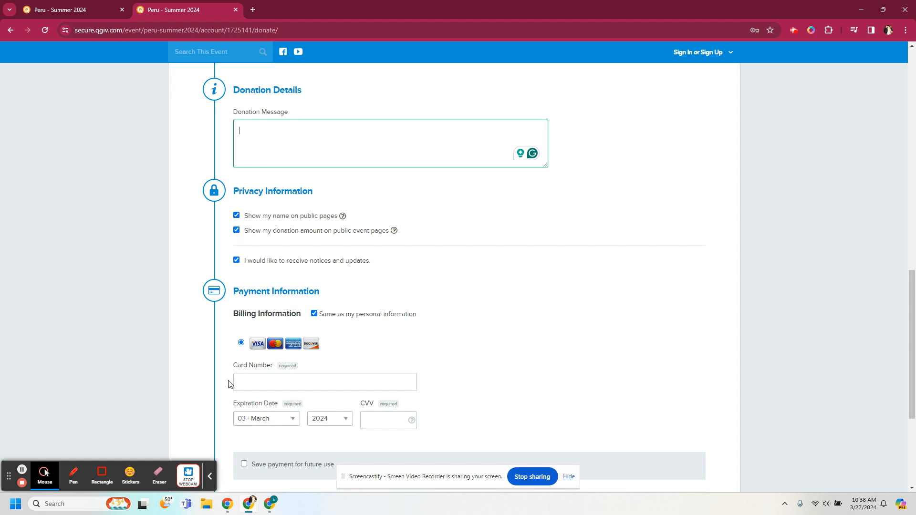
pyautogui.scroll(-2, 215, 384)
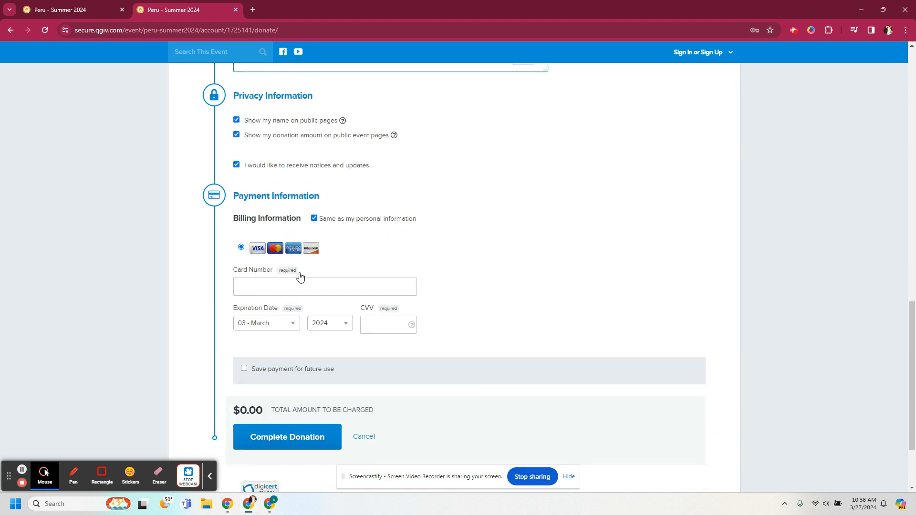
pyautogui.scroll(8, 299, 277)
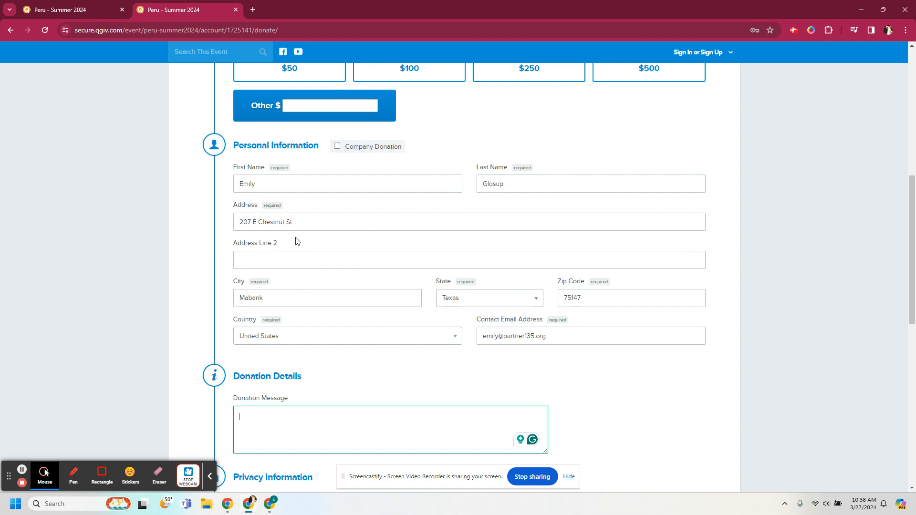
pyautogui.scroll(1, 294, 215)
pyautogui.click(295, 123)
# Step: Tick and then untick the extra $1.50 fee so the total stays $50
pyautogui.scroll(-4, 226, 360)
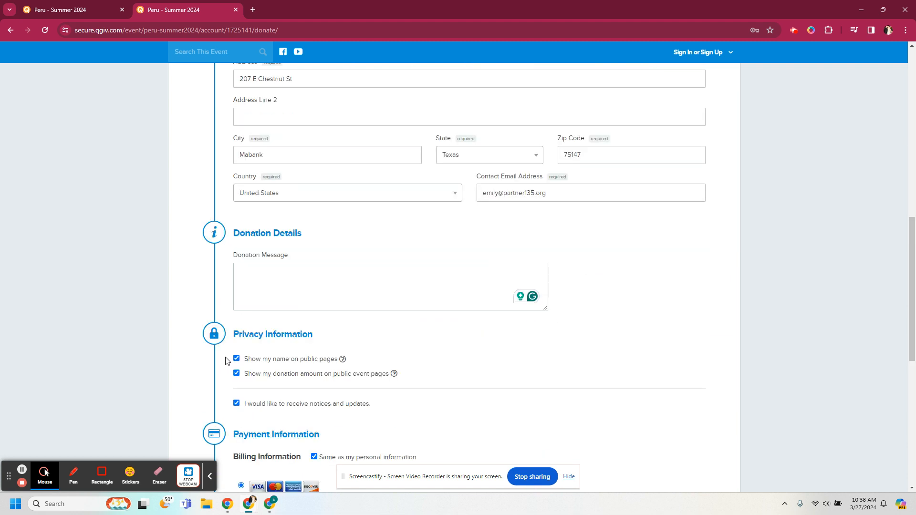
pyautogui.scroll(-6, 210, 360)
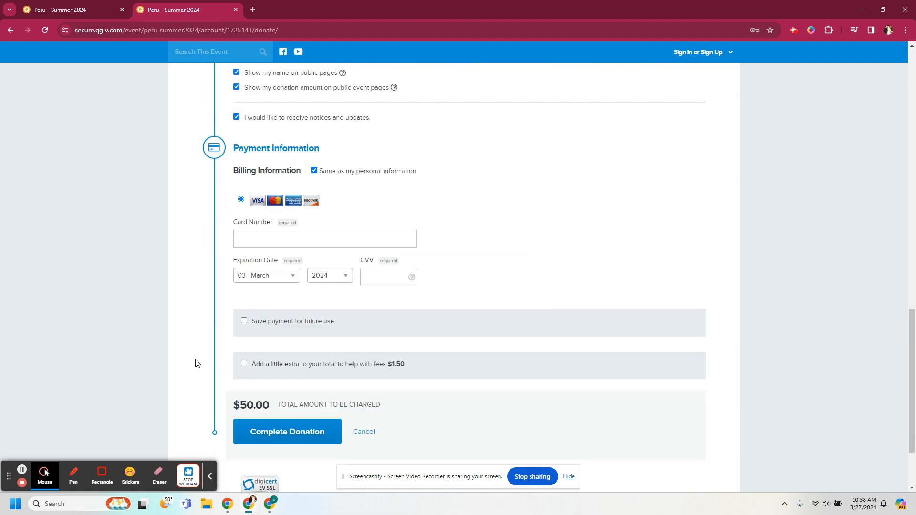
pyautogui.scroll(-2, 232, 377)
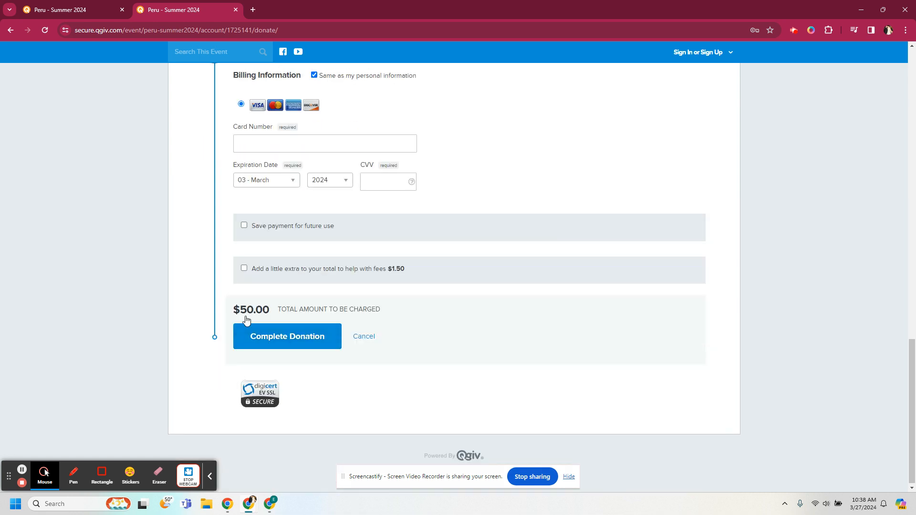
pyautogui.click(244, 270)
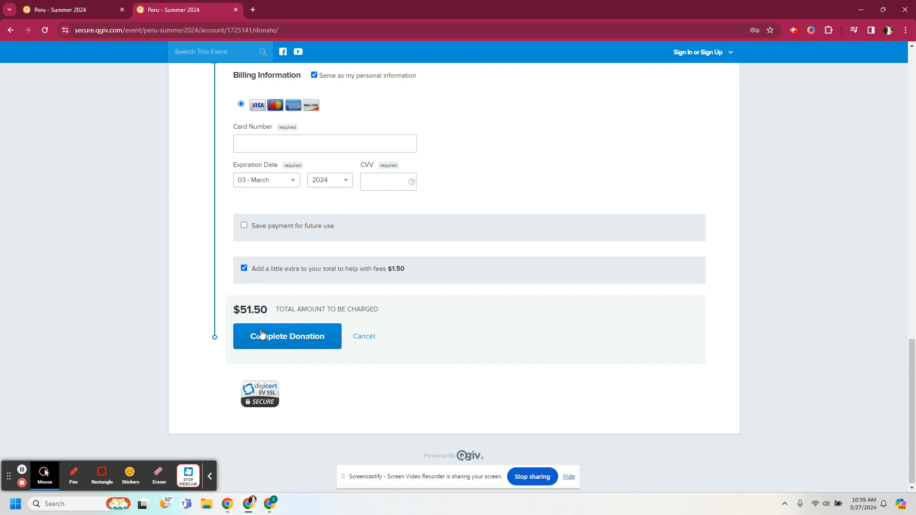
pyautogui.click(244, 268)
pyautogui.scroll(15, 414, 273)
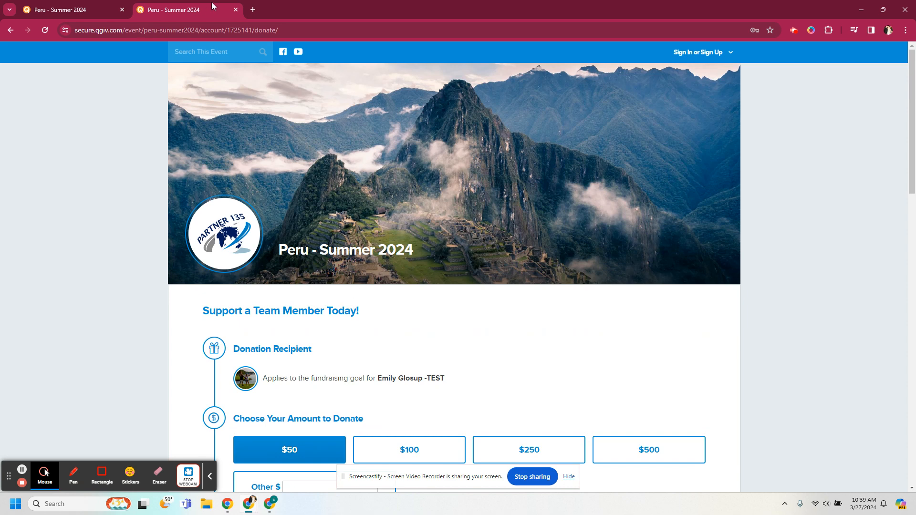
# Step: Close the donation tab and highlight 'Peru -' in the event page's banner title
pyautogui.click(235, 10)
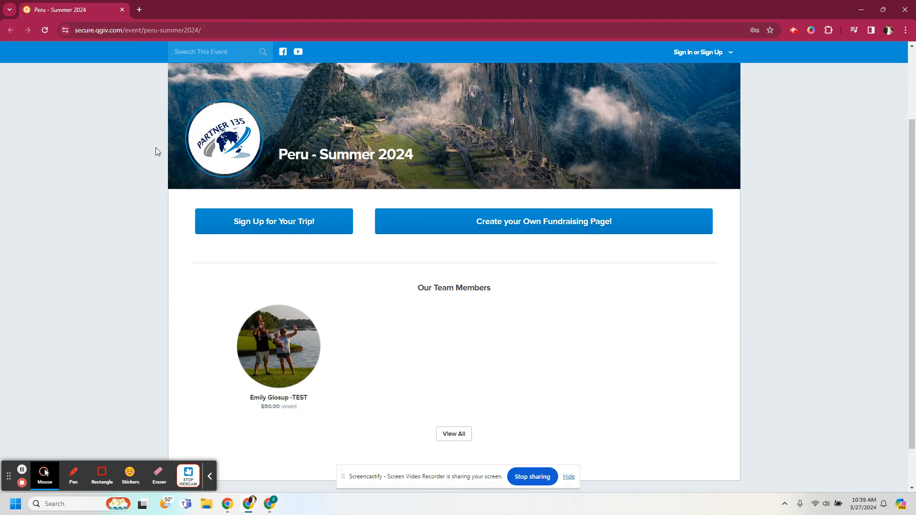
pyautogui.scroll(2, 119, 254)
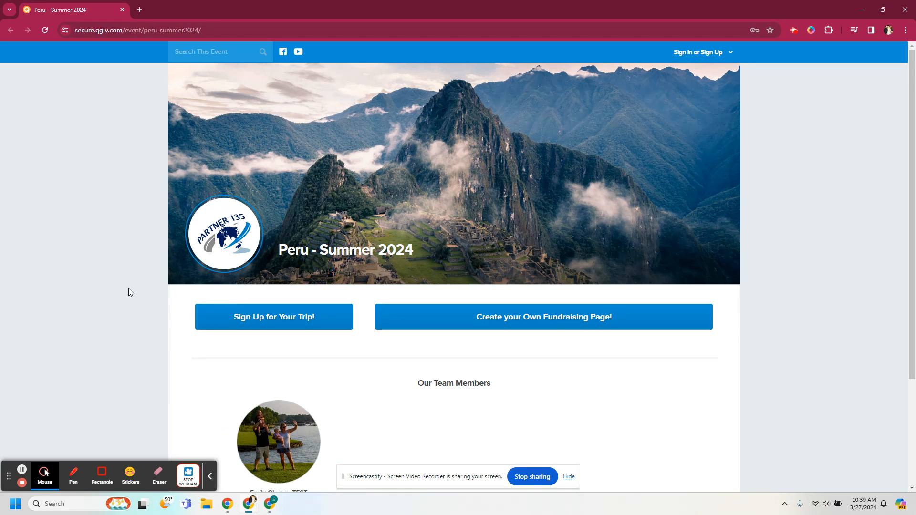
pyautogui.click(134, 31)
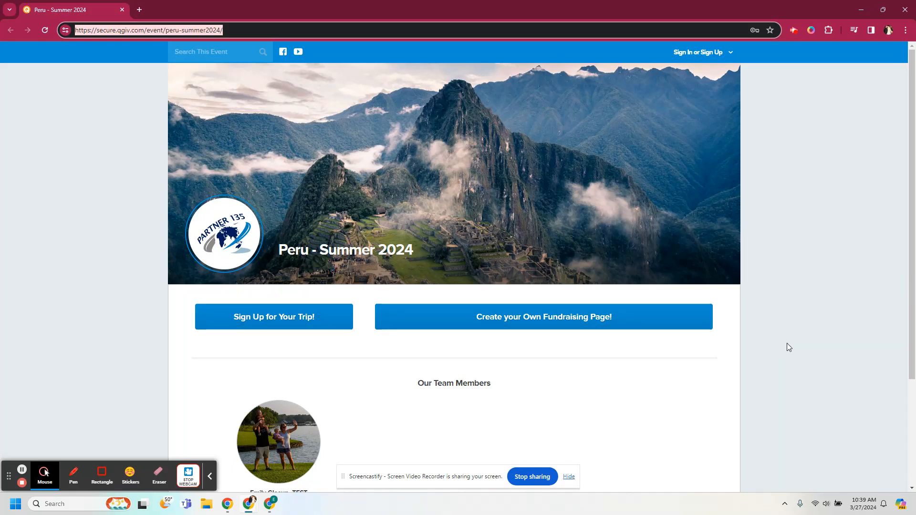
pyautogui.scroll(-1, 786, 342)
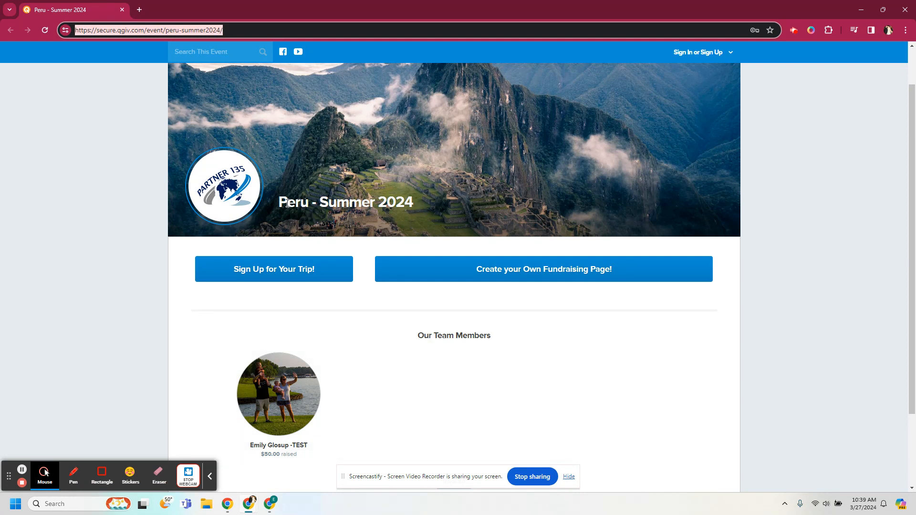
pyautogui.moveTo(281, 202); pyautogui.dragTo(319, 205)
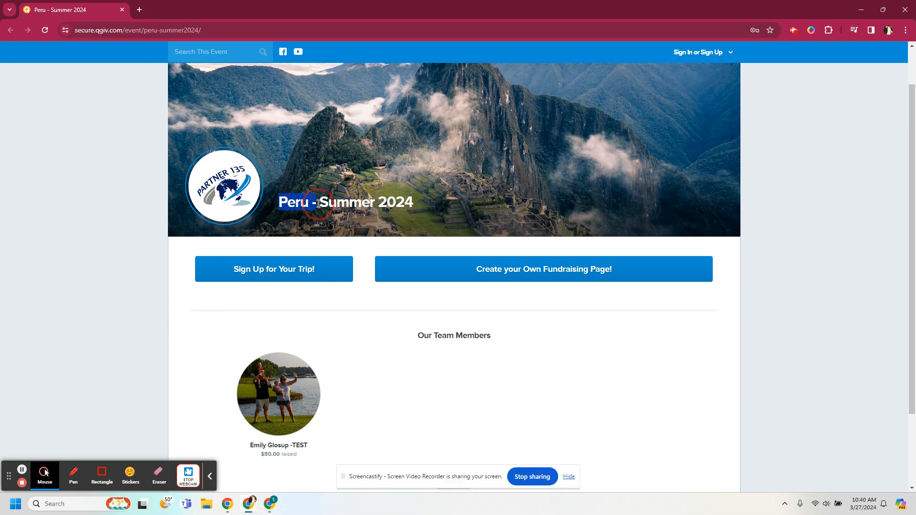
# Step: Start a personal fundraising page and set its goal to $2,800 after trying 3,000
pyautogui.click(542, 273)
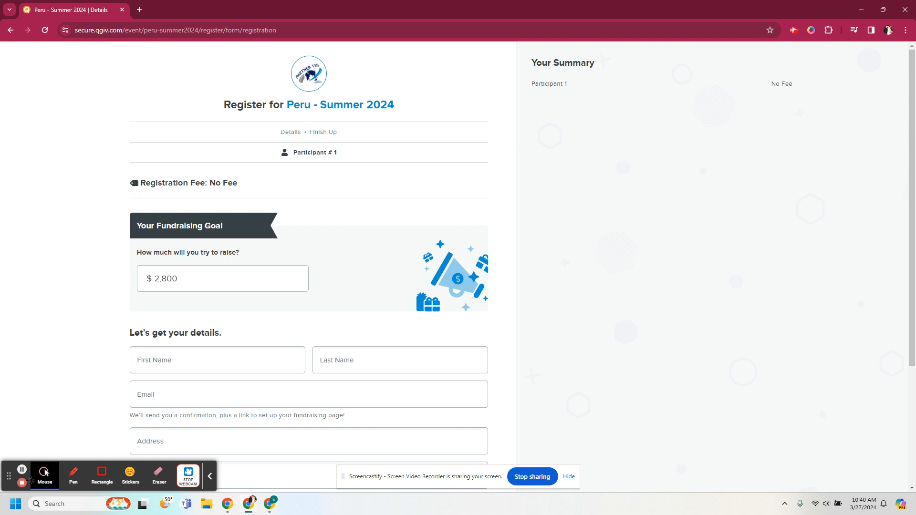
pyautogui.moveTo(11, 477)
pyautogui.mouseDown()
pyautogui.moveTo(552, 430)
pyautogui.moveTo(700, 466)
pyautogui.mouseUp()
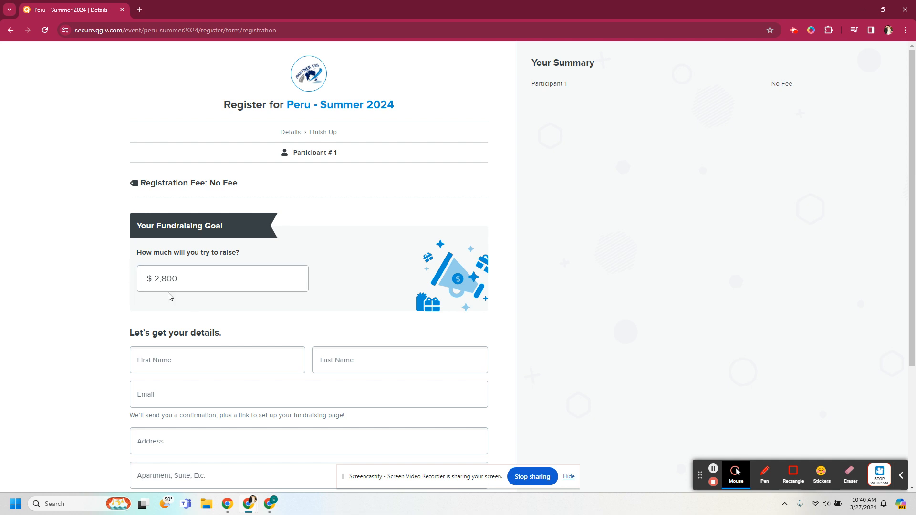
pyautogui.click(182, 279)
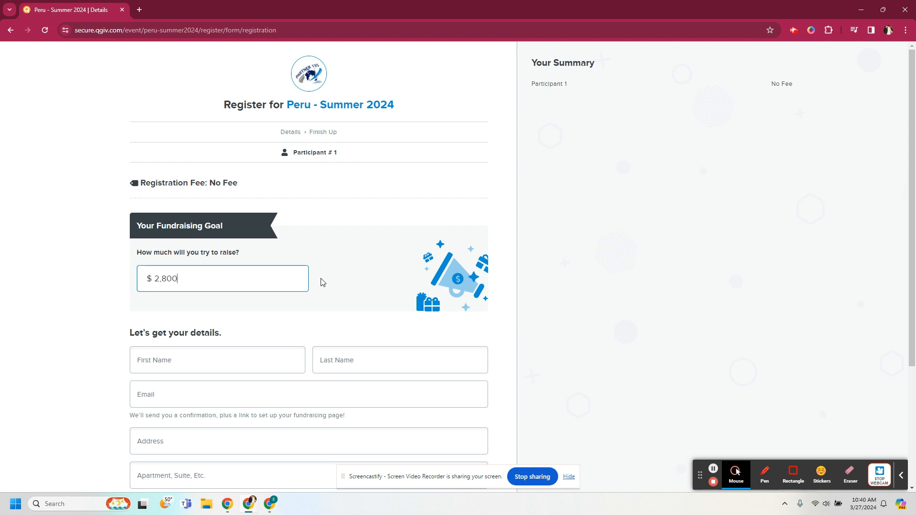
pyautogui.press('BackSpace')
pyautogui.press('BackSpace')
pyautogui.press('BackSpace')
pyautogui.press('BackSpace')
pyautogui.press('BackSpace')
pyautogui.write('3000')
pyautogui.press('BackSpace')
pyautogui.press('BackSpace')
pyautogui.press('BackSpace')
pyautogui.press('BackSpace')
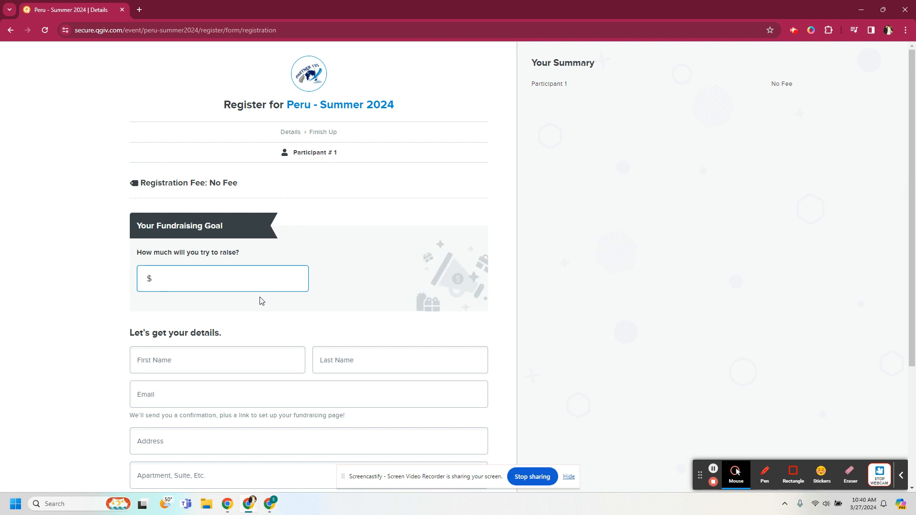
pyautogui.write('2800')
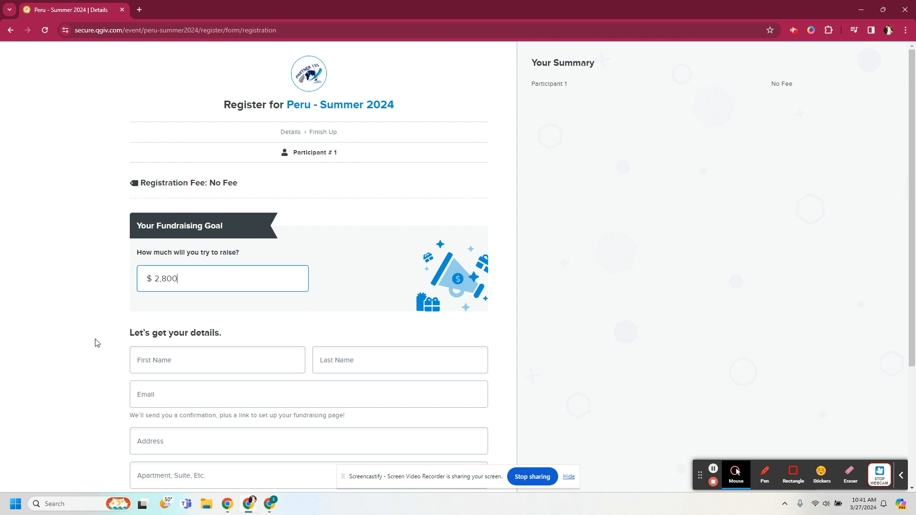
# Step: Autofill the participant's name and address, replace the e-mail address, and continue to Finish Up
pyautogui.scroll(-3, 98, 342)
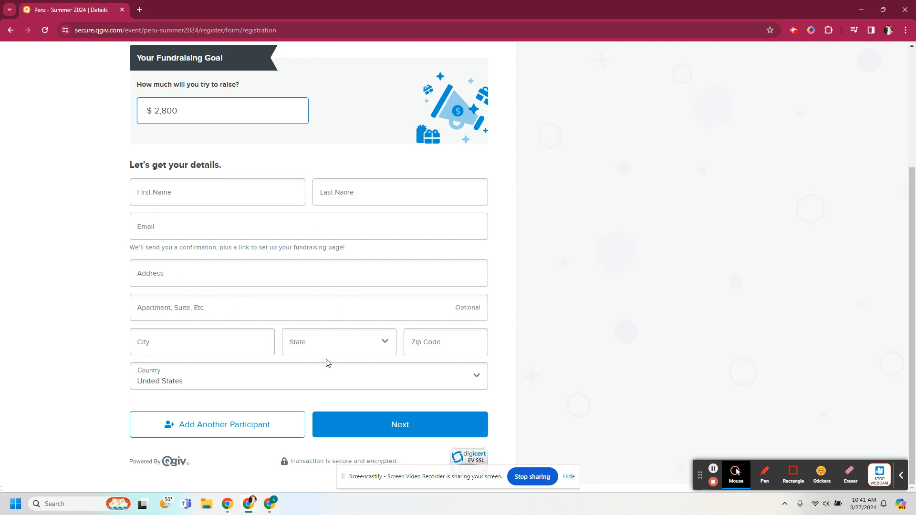
pyautogui.click(207, 199)
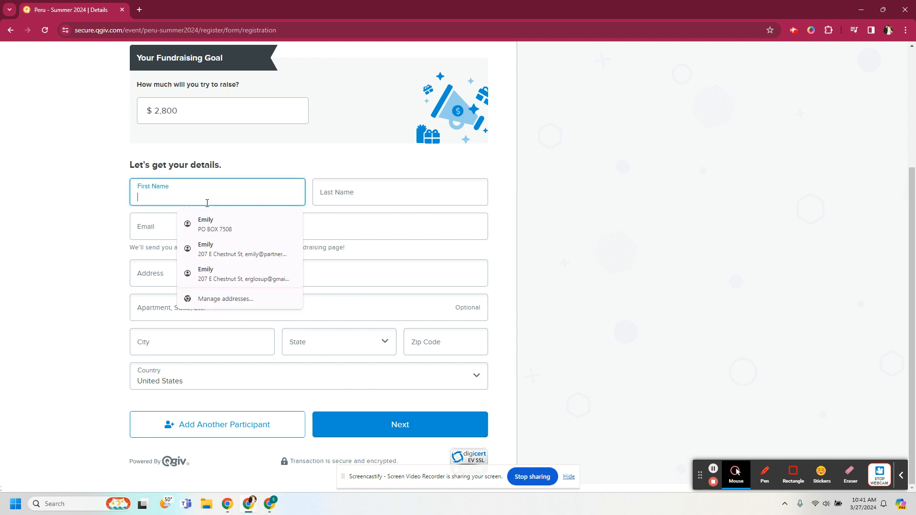
pyautogui.click(210, 224)
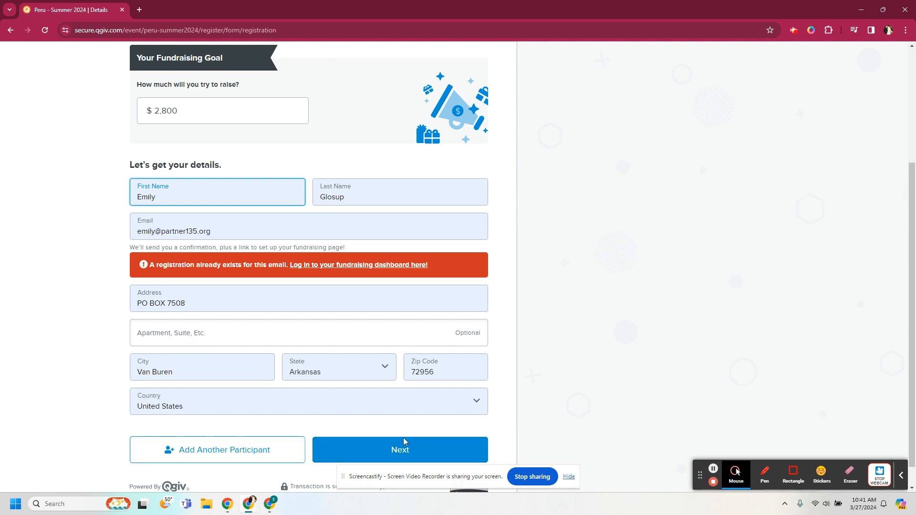
pyautogui.click(224, 231)
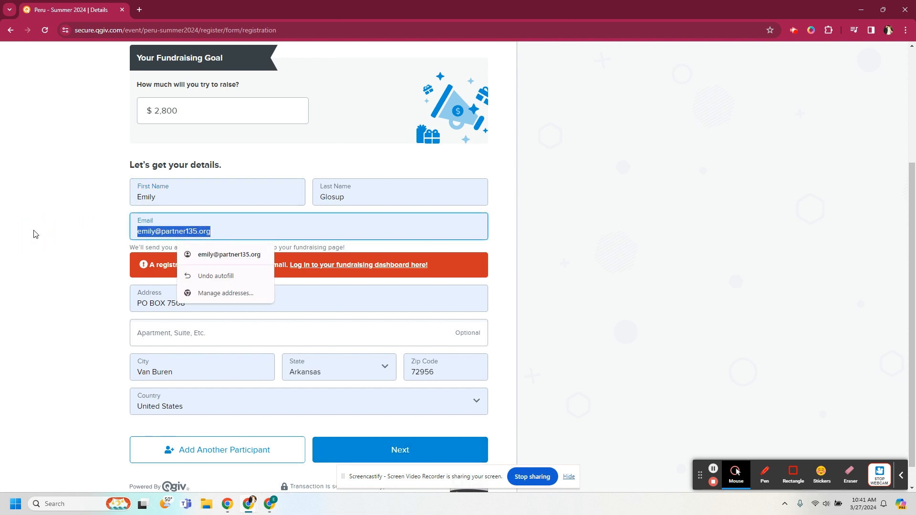
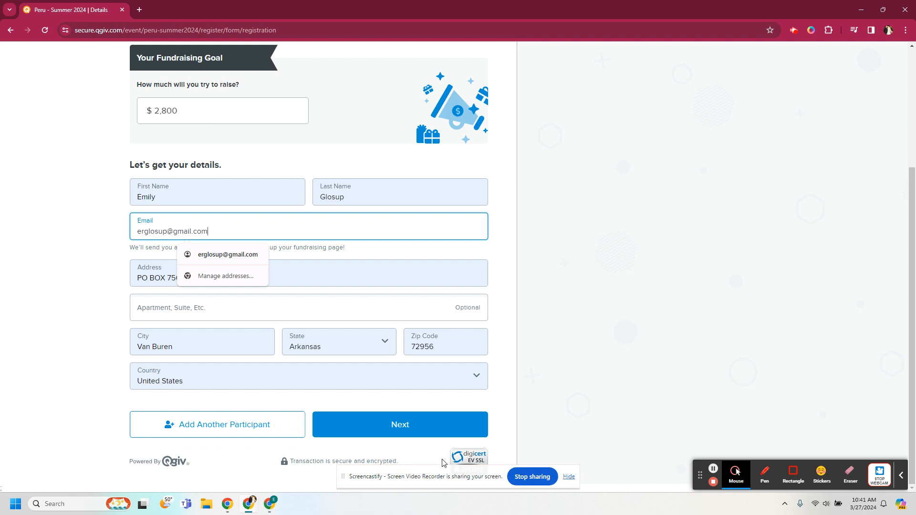
pyautogui.click(425, 432)
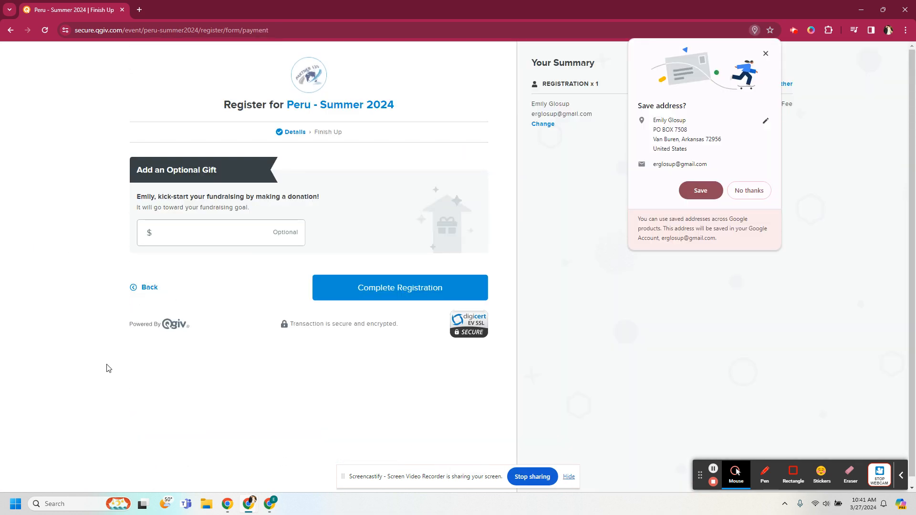
# Step: Decline Chrome's Save address prompt and close the registration tab
pyautogui.click(731, 190)
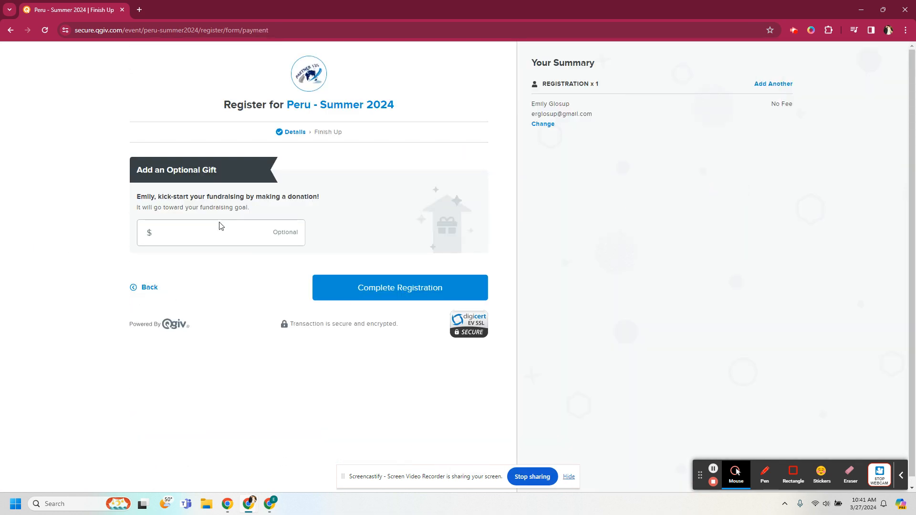
pyautogui.click(221, 226)
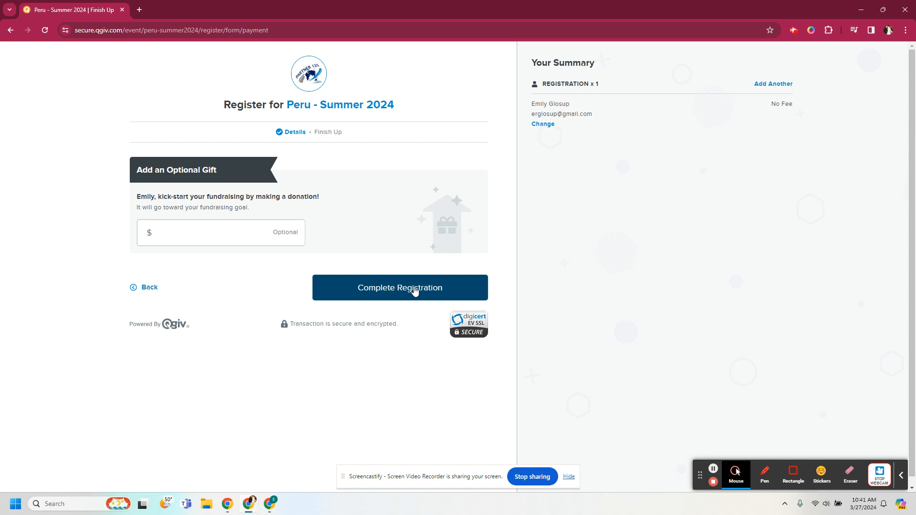
pyautogui.click(122, 10)
pyautogui.click(81, 10)
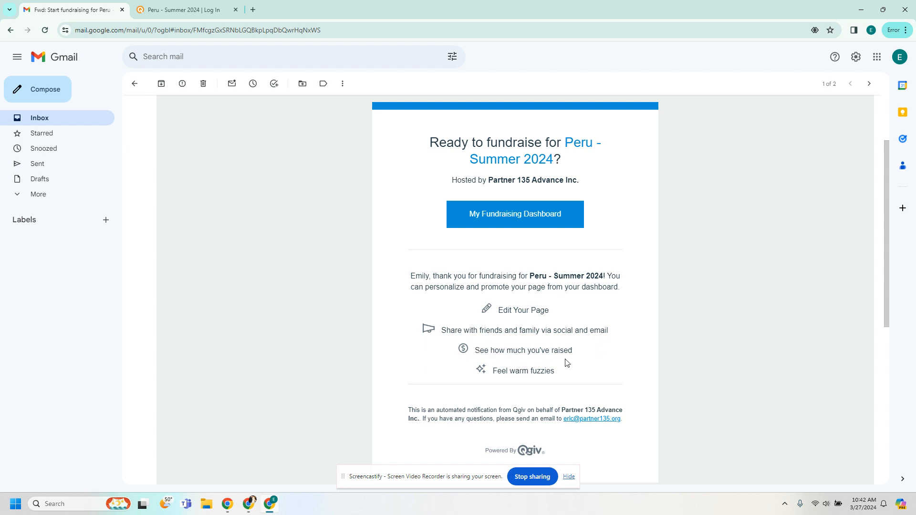
pyautogui.scroll(-2, 568, 365)
pyautogui.scroll(3, 574, 370)
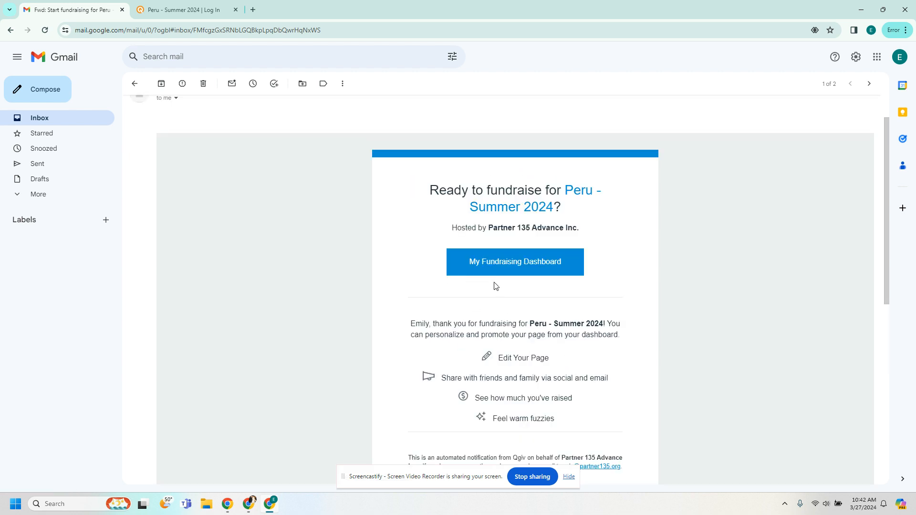
pyautogui.click(163, 7)
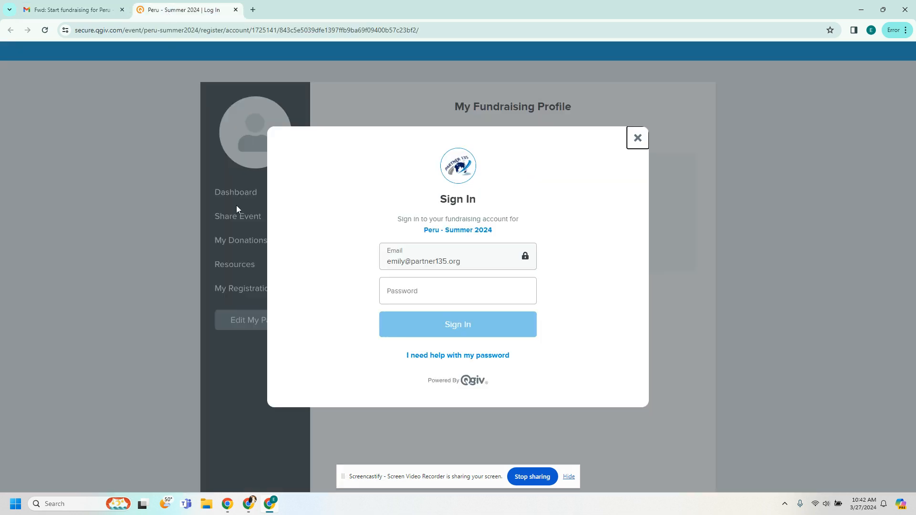
# Step: Enter the account password and submit the sign-in
pyautogui.click(407, 290)
pyautogui.write('*********')
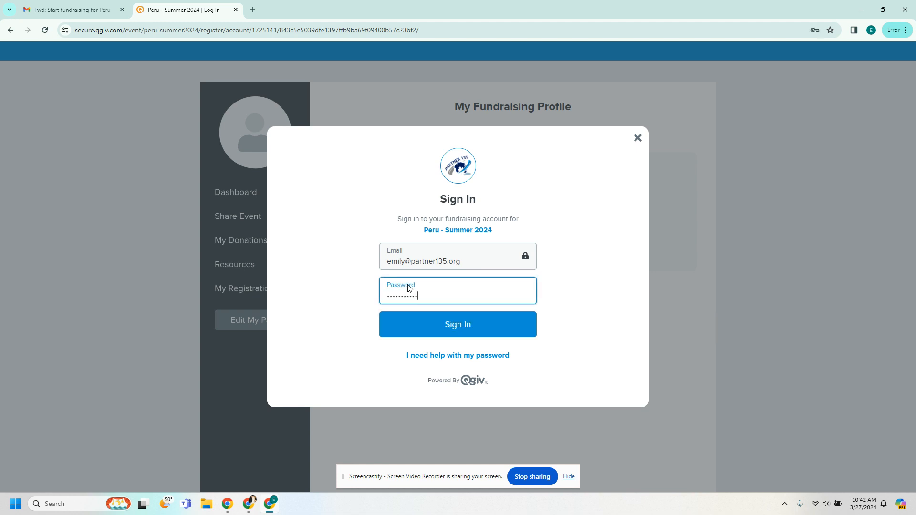
pyautogui.press('BackSpace')
pyautogui.press('BackSpace')
pyautogui.press('BackSpace')
pyautogui.press('BackSpace')
pyautogui.press('BackSpace')
pyautogui.press('BackSpace')
pyautogui.press('BackSpace')
pyautogui.press('BackSpace')
pyautogui.press('BackSpace')
pyautogui.write('***********')
pyautogui.click(489, 328)
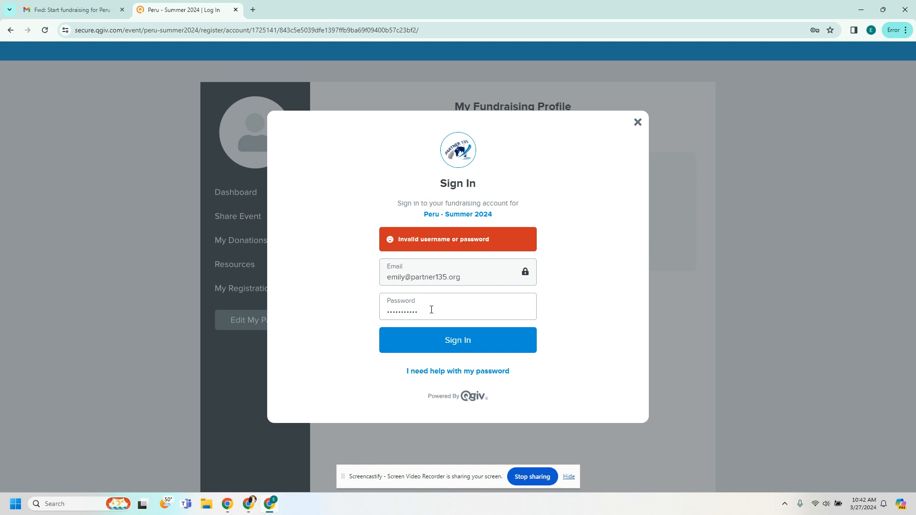
# Step: Retype the password after the error, sign in, and choose the fundraiser's profile
pyautogui.click(431, 309)
pyautogui.moveTo(439, 311); pyautogui.dragTo(375, 315)
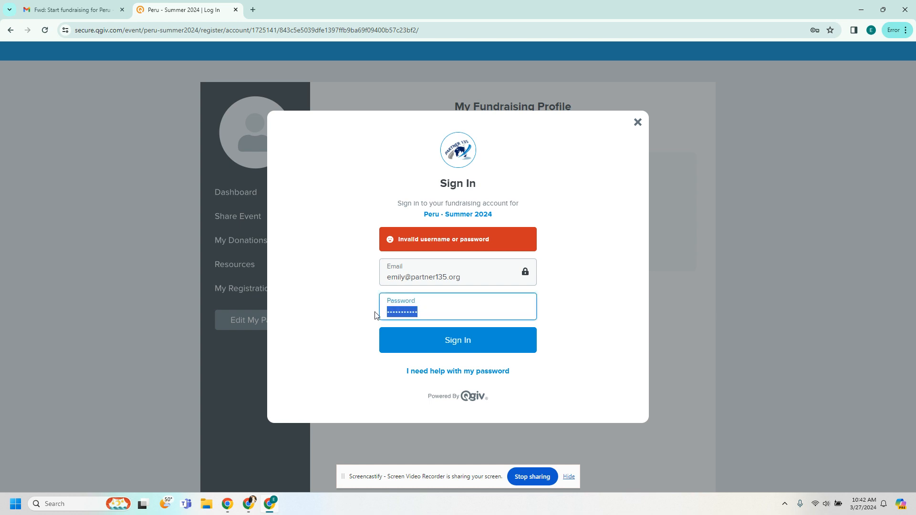
pyautogui.write('••••••••••')
pyautogui.press('Return')
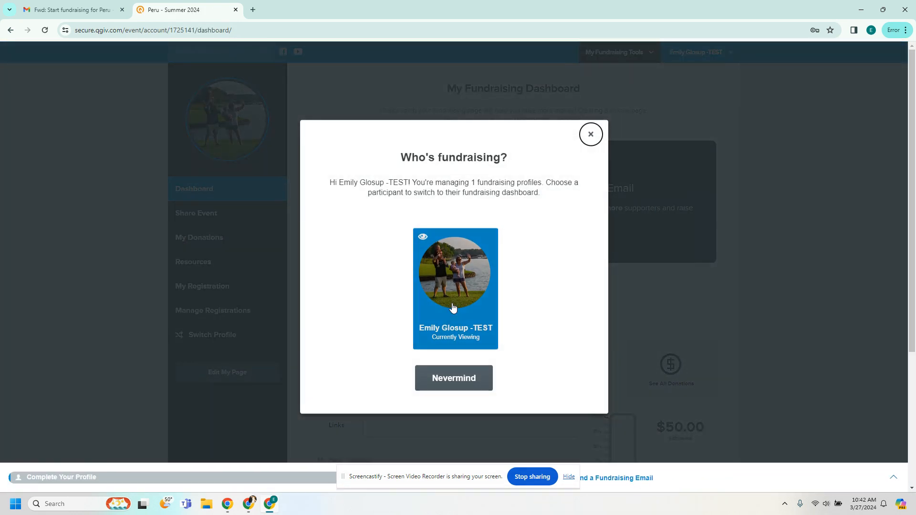
pyautogui.click(425, 305)
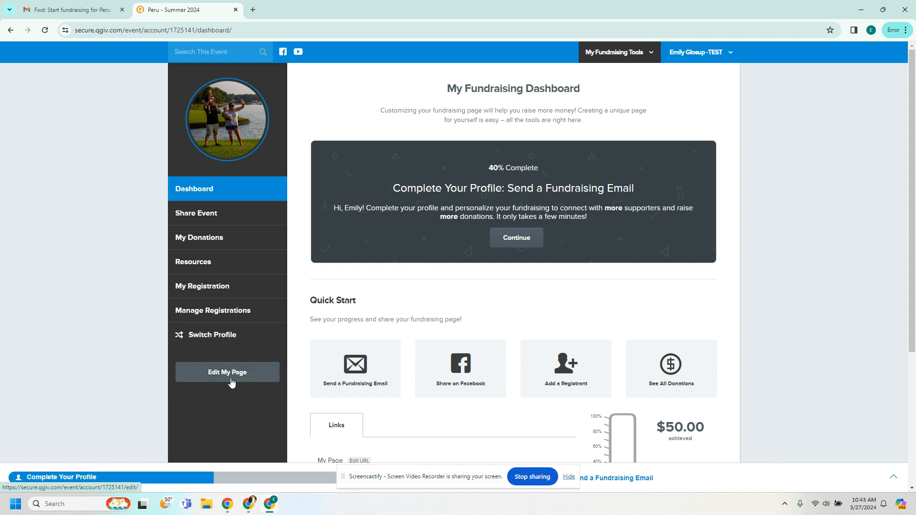
# Step: Open the My Fundraising Tools dropdown in the header bar
pyautogui.click(649, 57)
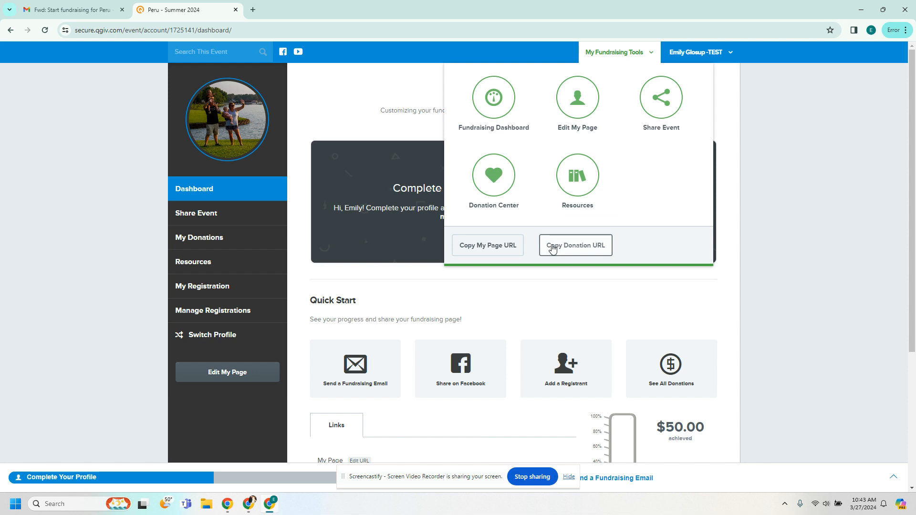
# Step: Open Edit My Page, then hide the thermometer widget and show it again
pyautogui.click(583, 110)
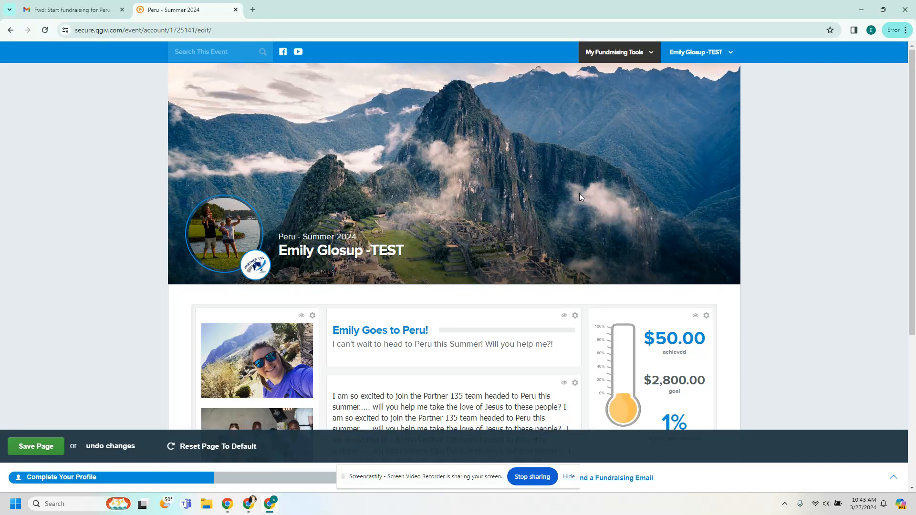
pyautogui.moveTo(222, 219)
pyautogui.scroll(-1, 147, 259)
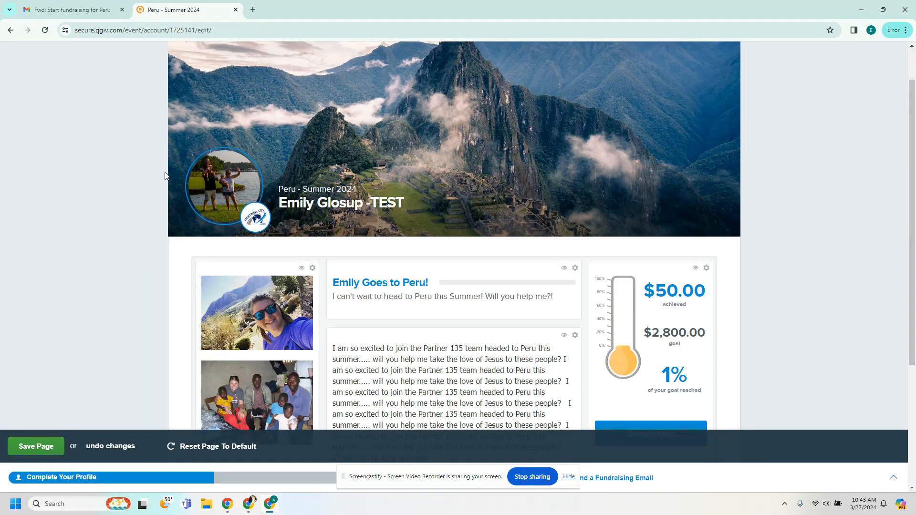
pyautogui.scroll(-1, 162, 179)
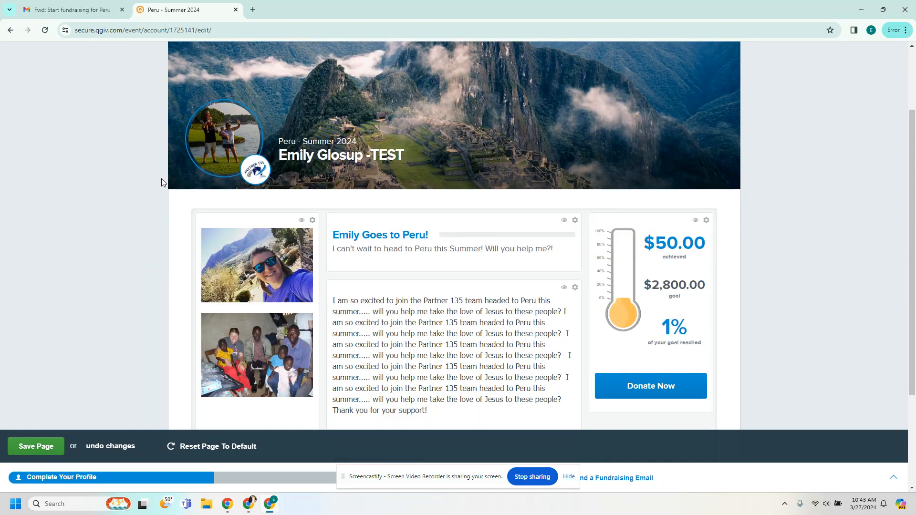
pyautogui.scroll(-1, 162, 182)
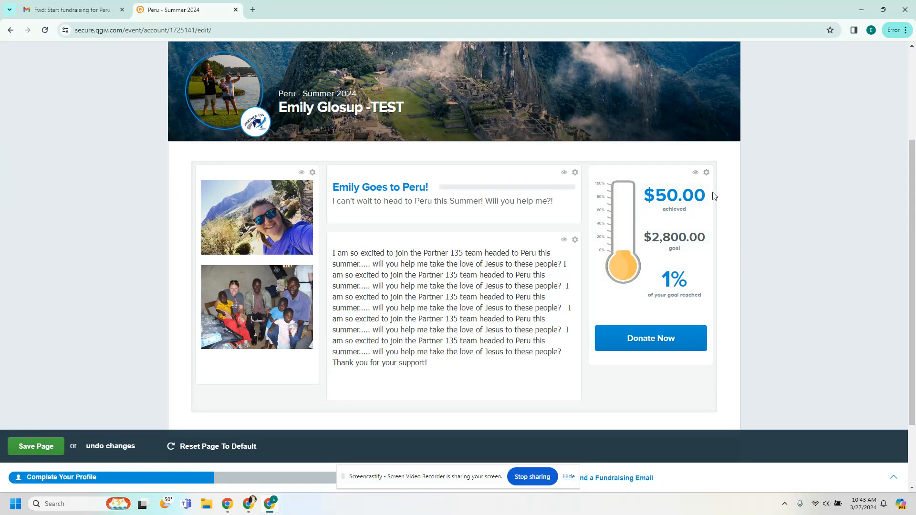
pyautogui.click(696, 174)
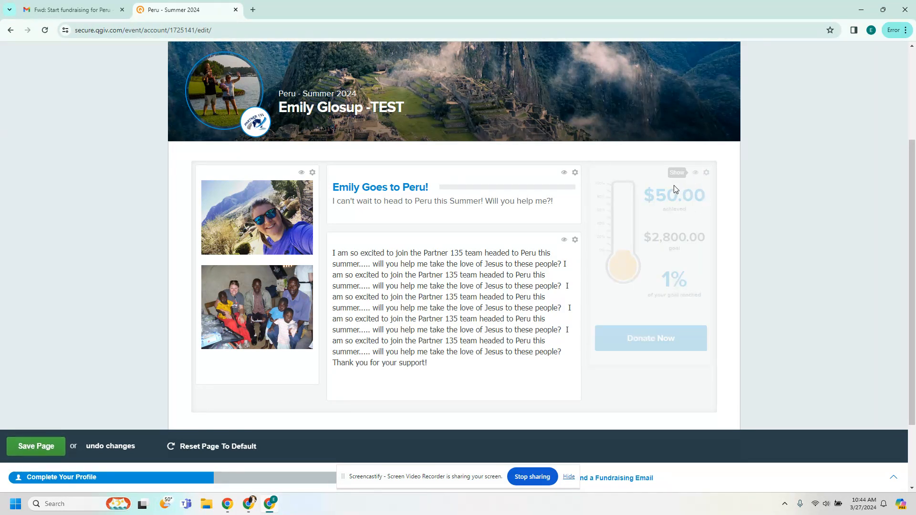
pyautogui.click(696, 175)
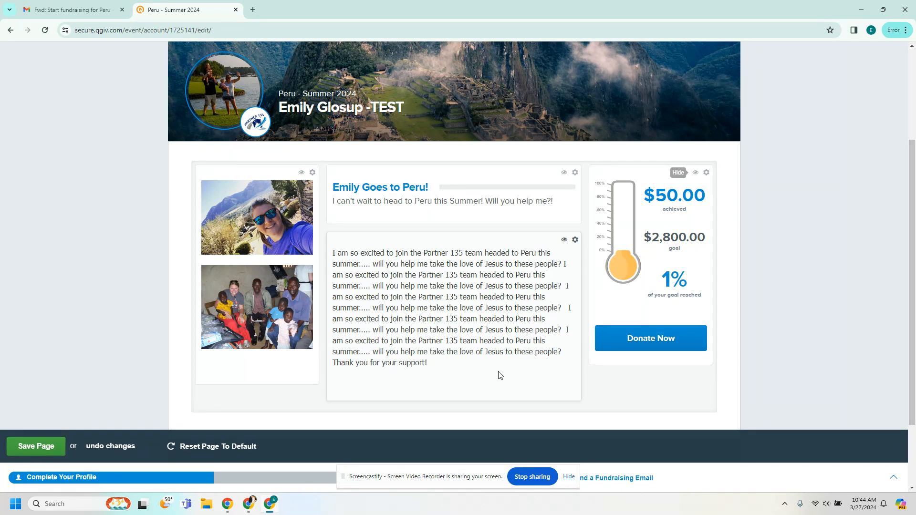
# Step: Make the story's opening sentence red in the text widget editor
pyautogui.click(575, 241)
pyautogui.scroll(-3, 461, 300)
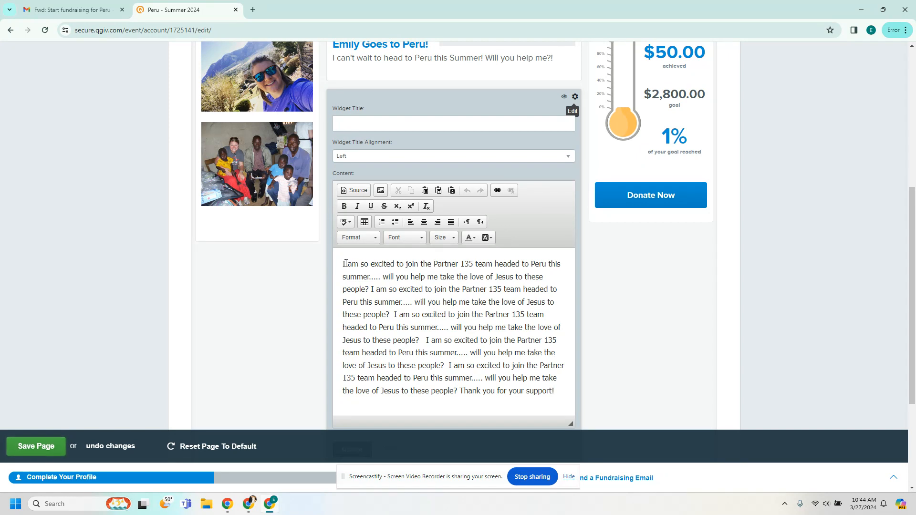
pyautogui.moveTo(346, 264); pyautogui.dragTo(454, 277)
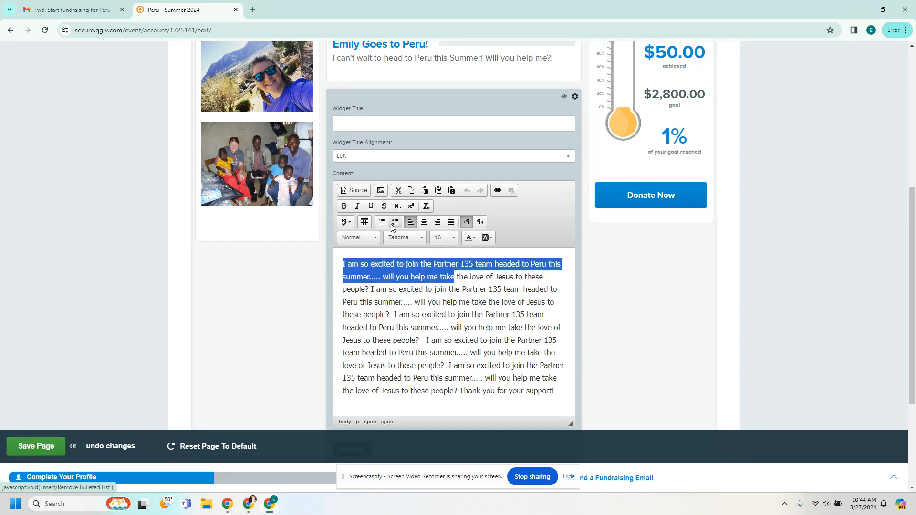
pyautogui.click(472, 238)
pyautogui.click(469, 281)
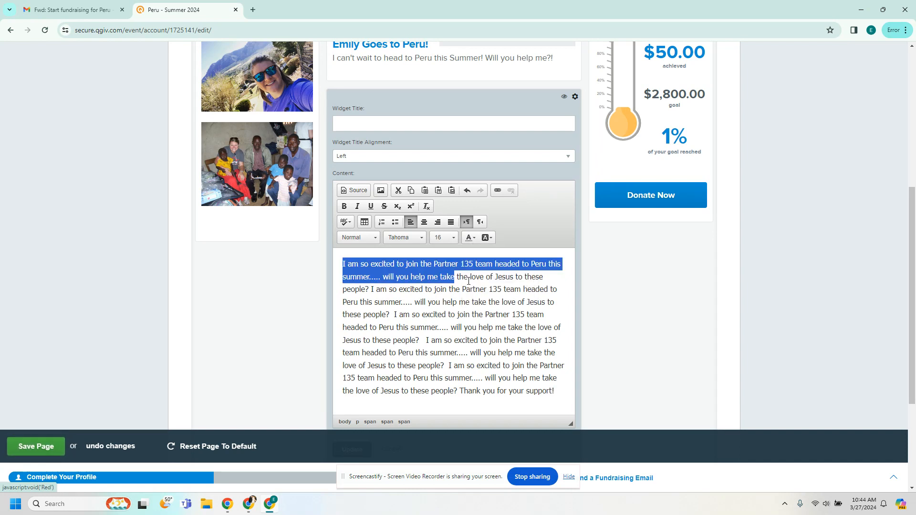
pyautogui.click(469, 281)
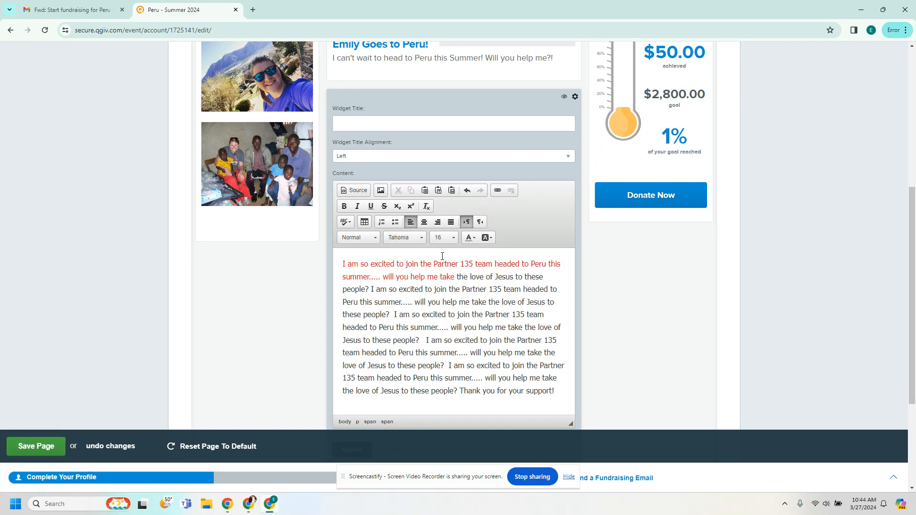
pyautogui.scroll(-3, 448, 307)
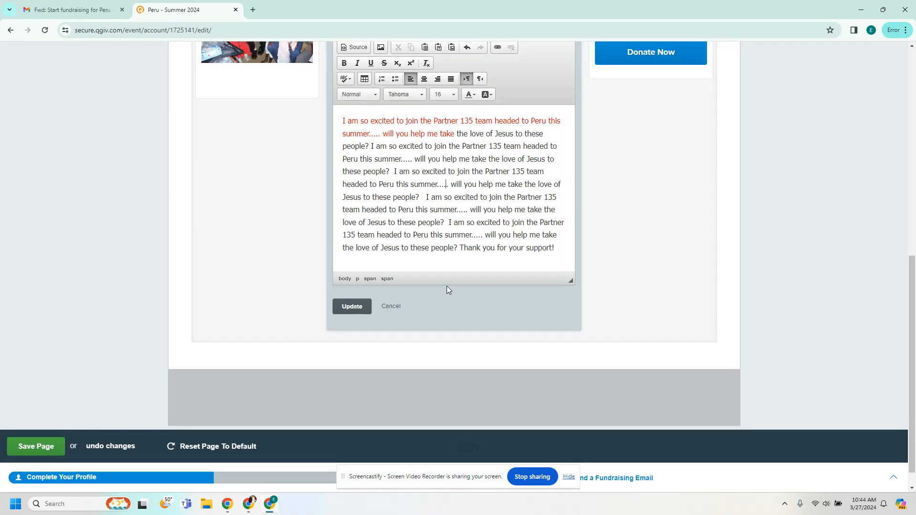
pyautogui.scroll(2, 446, 286)
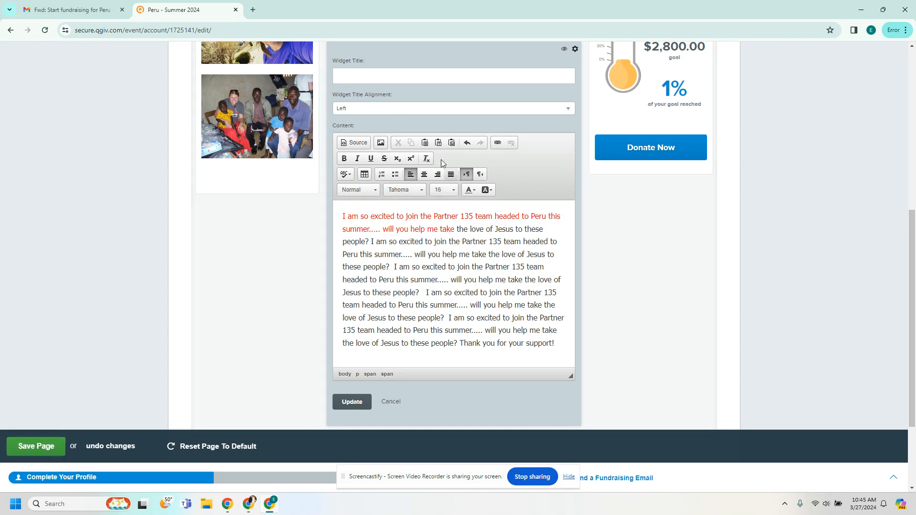
# Step: Check the story's HTML source view, then update the text widget
pyautogui.click(354, 143)
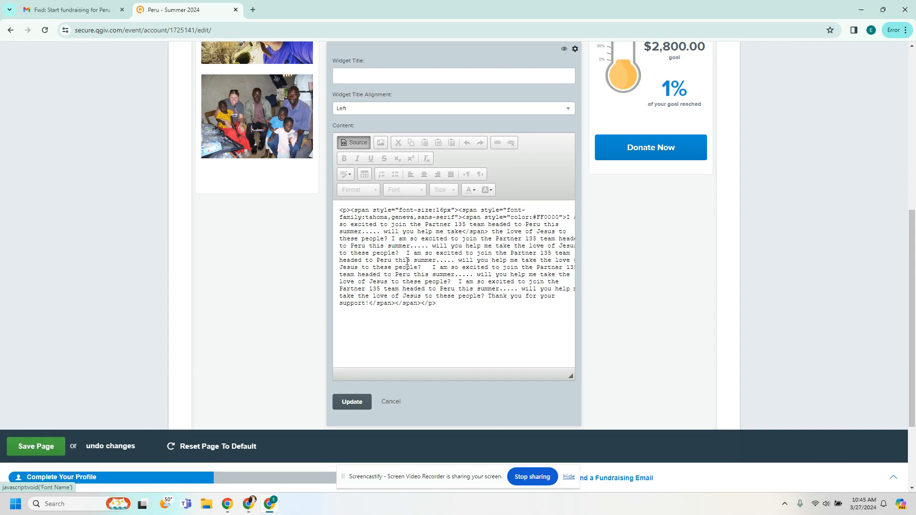
pyautogui.click(363, 149)
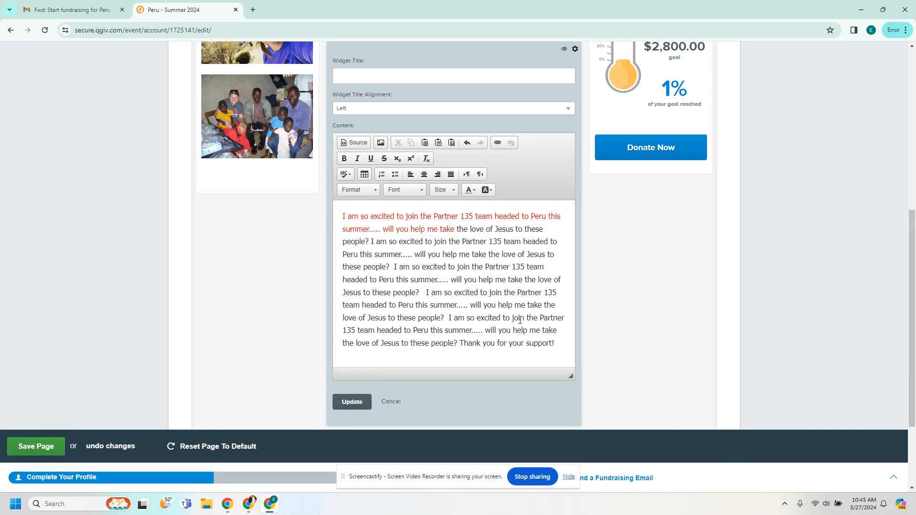
pyautogui.click(359, 402)
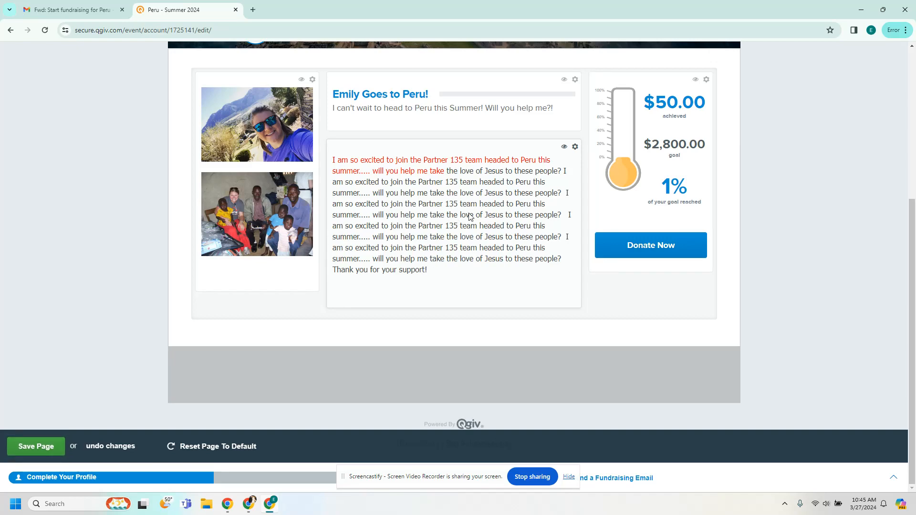
# Step: Insert a blank line before 'will you help me take' in the story and update
pyautogui.click(575, 147)
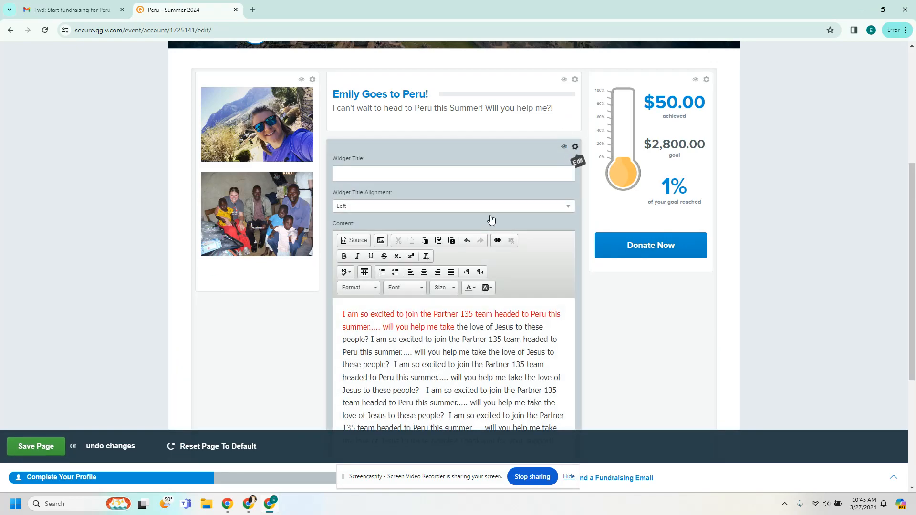
pyautogui.click(451, 287)
pyautogui.press('Return')
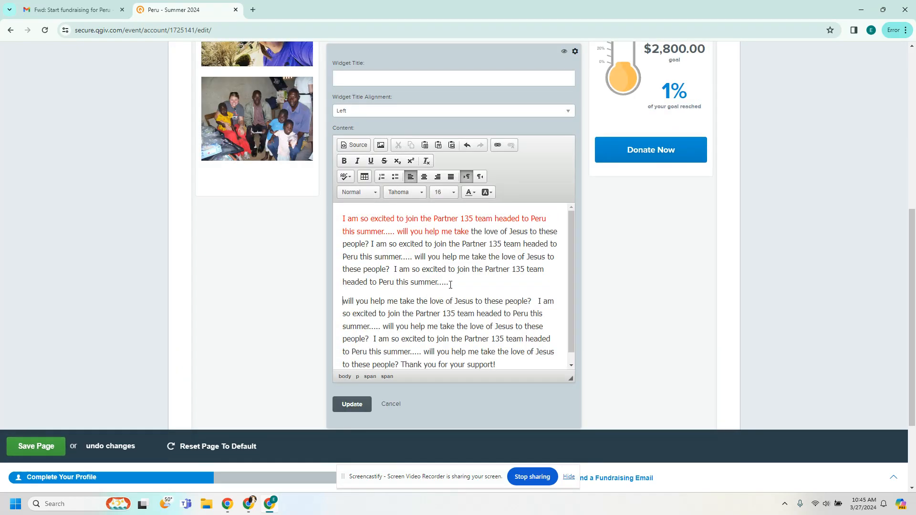
pyautogui.press('Return')
pyautogui.click(352, 404)
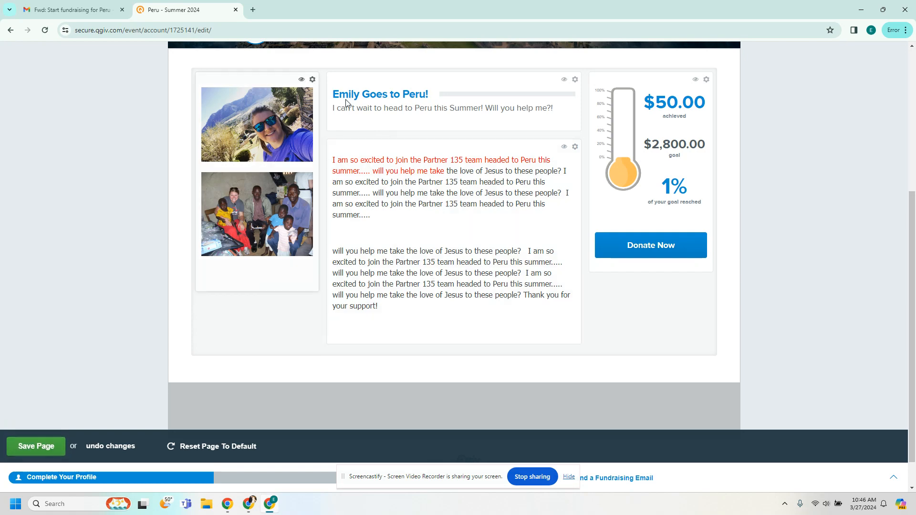
pyautogui.click(312, 79)
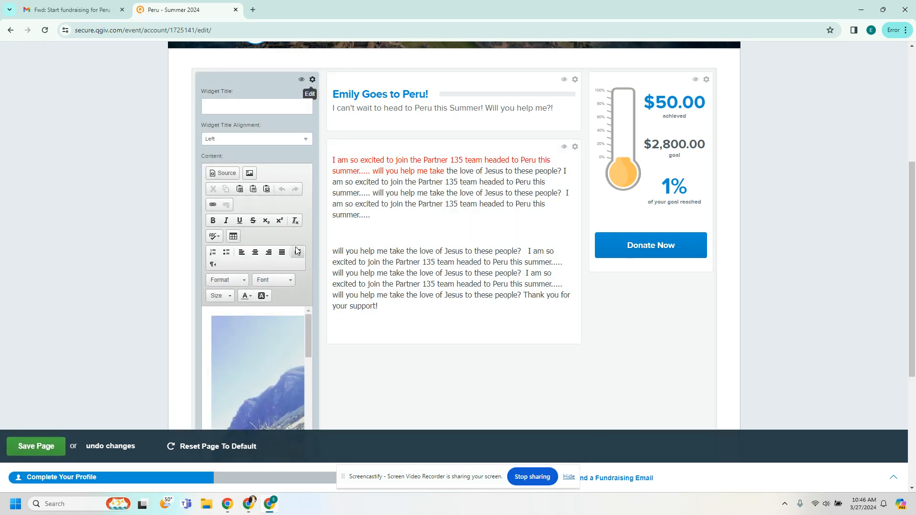
pyautogui.scroll(-4, 294, 288)
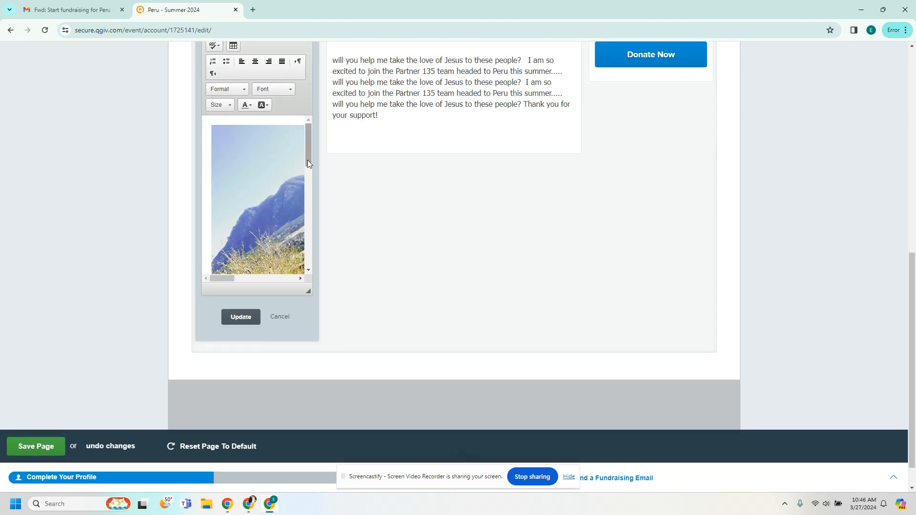
pyautogui.moveTo(308, 159)
pyautogui.mouseDown()
pyautogui.moveTo(308, 240)
pyautogui.moveTo(308, 156)
pyautogui.mouseUp()
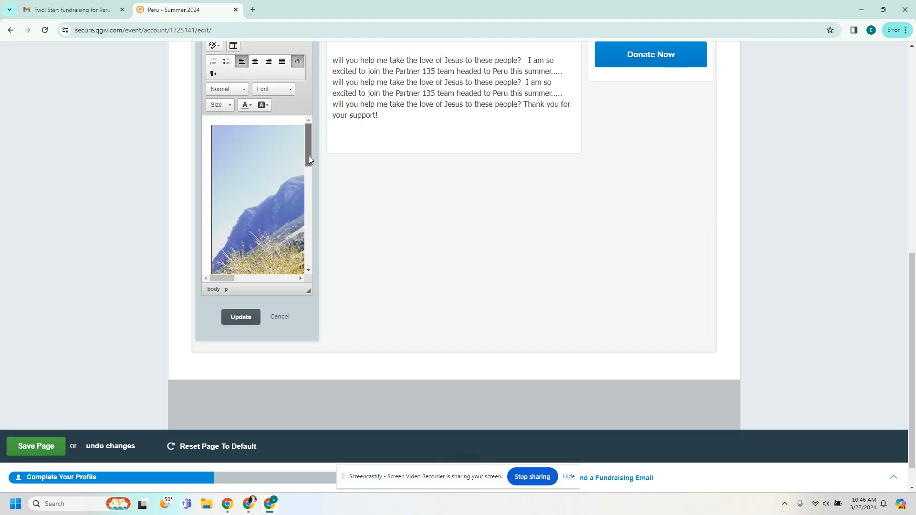
pyautogui.scroll(5, 294, 95)
pyautogui.scroll(-1, 276, 363)
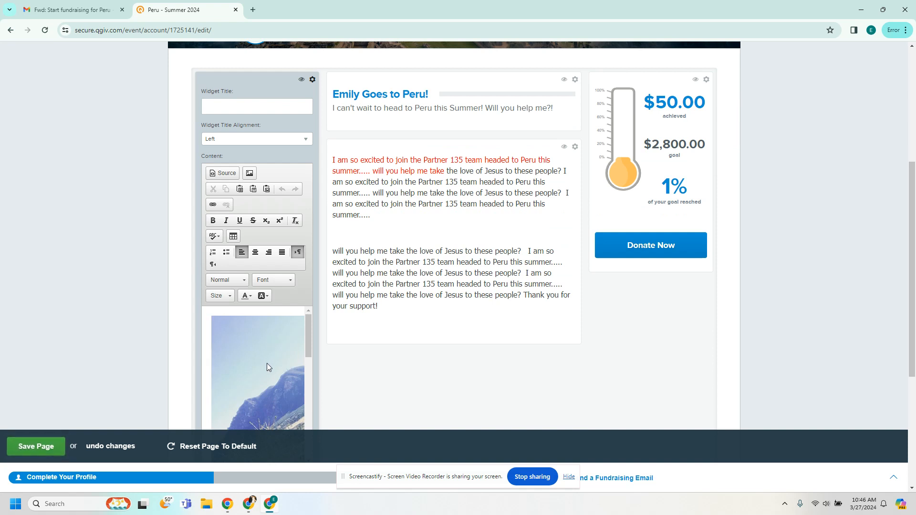
pyautogui.scroll(-3, 267, 363)
pyautogui.scroll(-2, 302, 290)
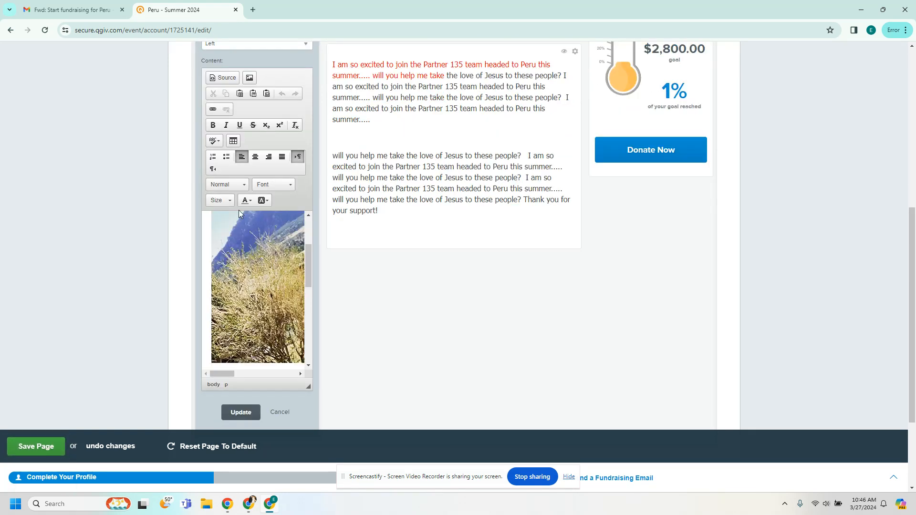
pyautogui.click(245, 413)
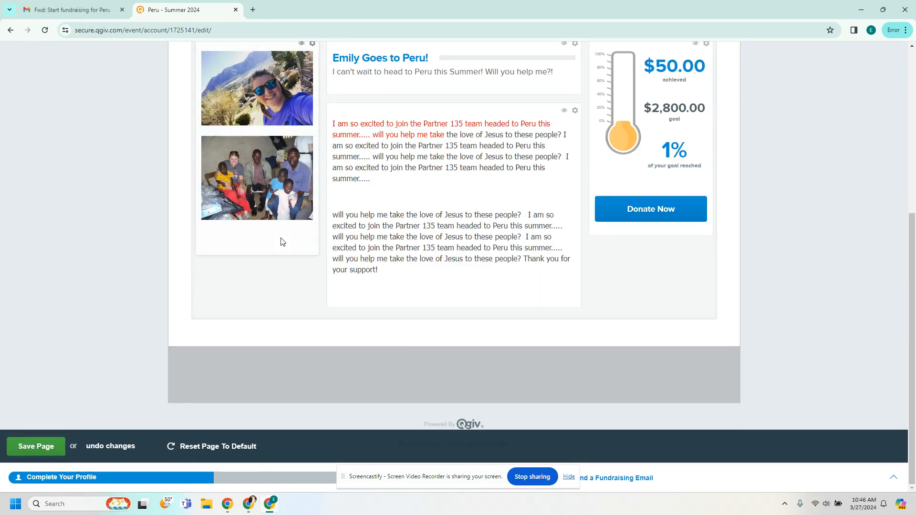
pyautogui.scroll(2, 306, 279)
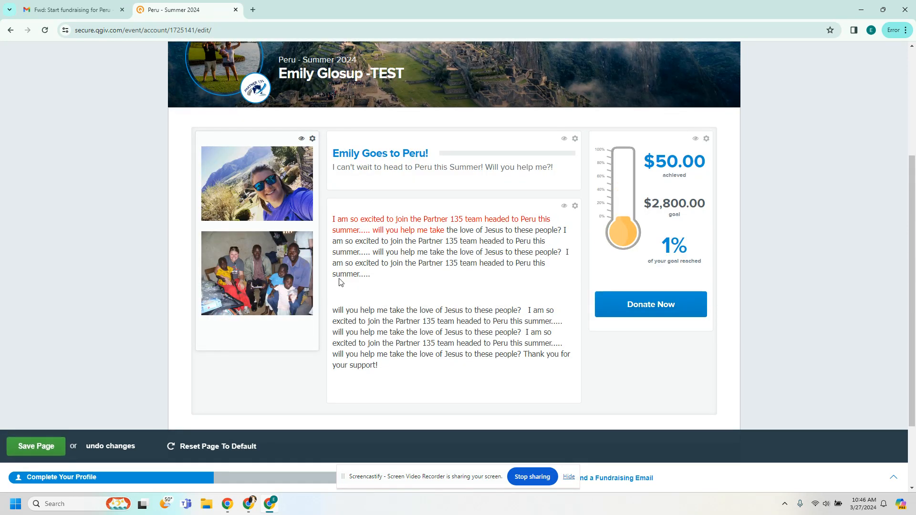
# Step: Delete the Sub Title text from the title widget and update it
pyautogui.click(575, 138)
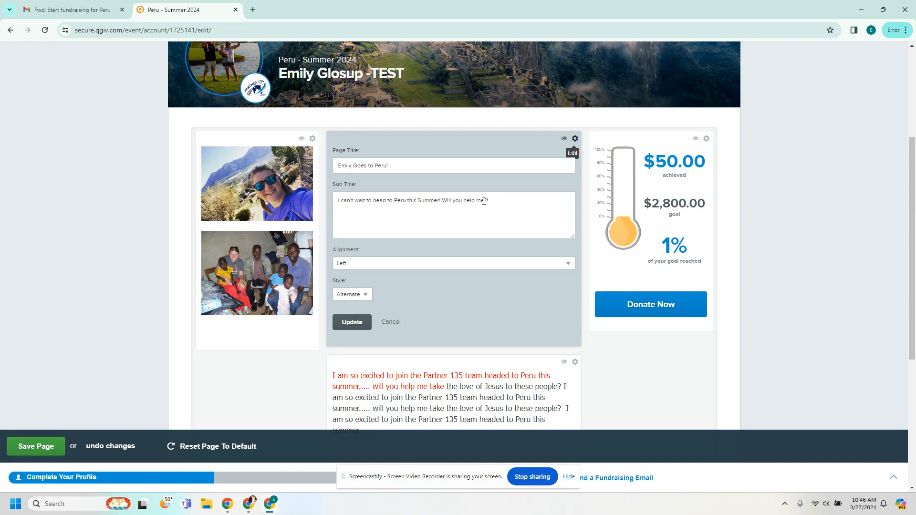
pyautogui.moveTo(489, 201); pyautogui.dragTo(327, 204)
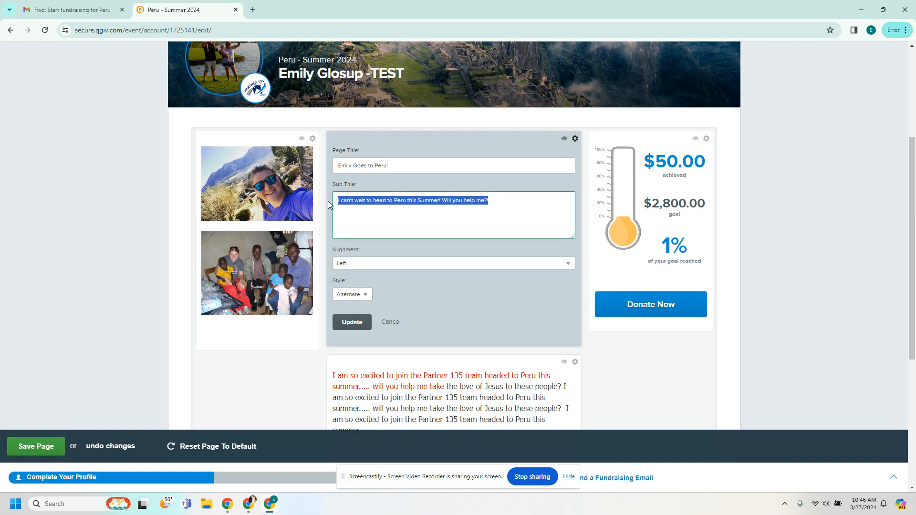
pyautogui.press('BackSpace')
pyautogui.click(359, 323)
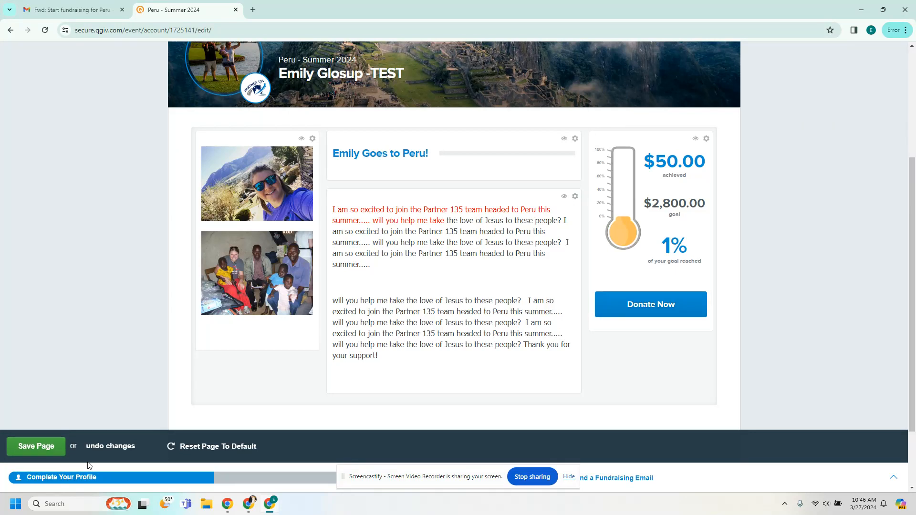
# Step: Save the fundraising page and review the result
pyautogui.click(27, 456)
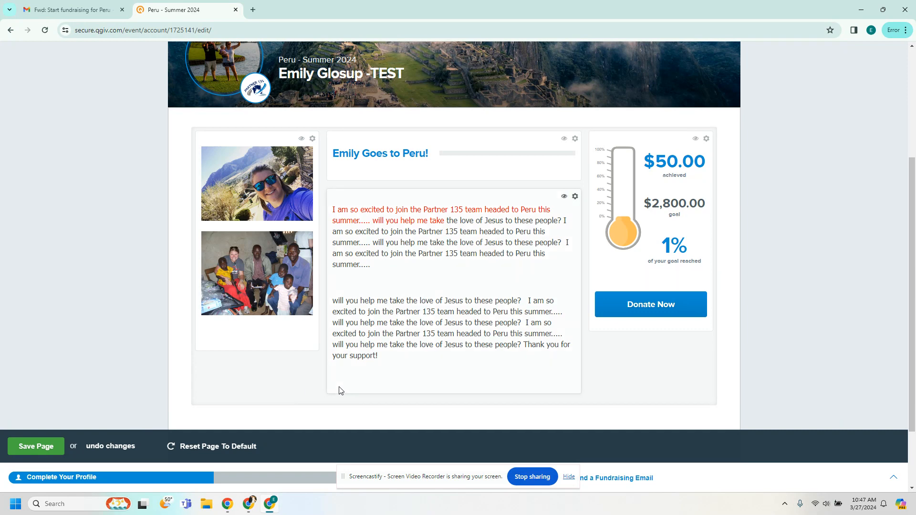
pyautogui.scroll(3, 361, 310)
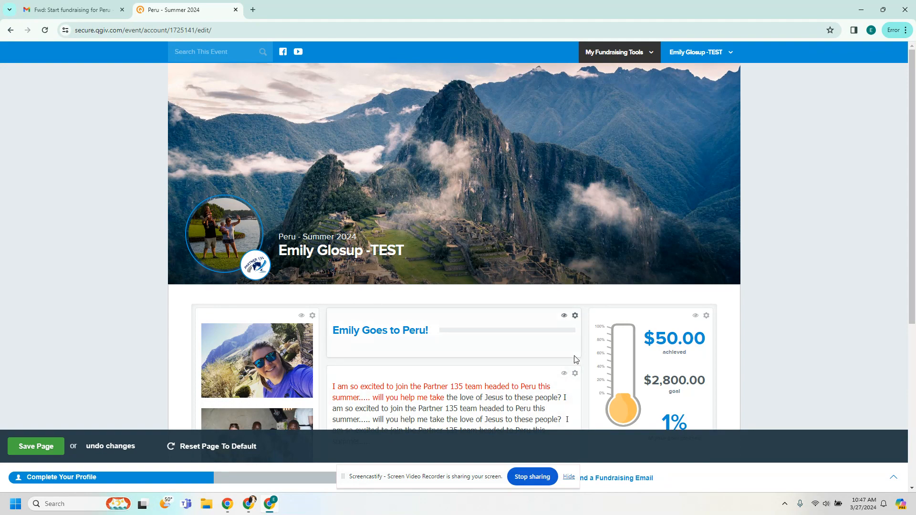
pyautogui.scroll(-5, 576, 359)
pyautogui.scroll(4, 576, 359)
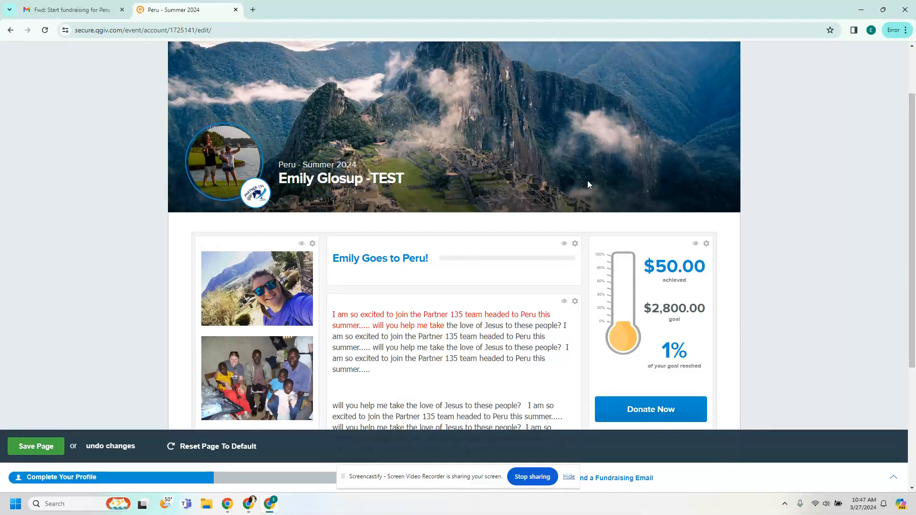
pyautogui.scroll(-2, 429, 257)
pyautogui.scroll(4, 417, 241)
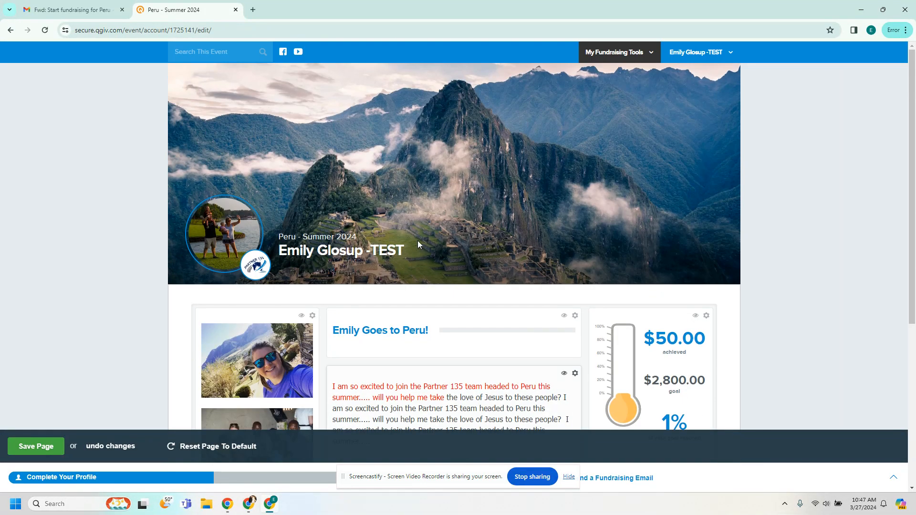
# Step: Copy the personal fundraising page link and load it in a new browser tab
pyautogui.click(651, 52)
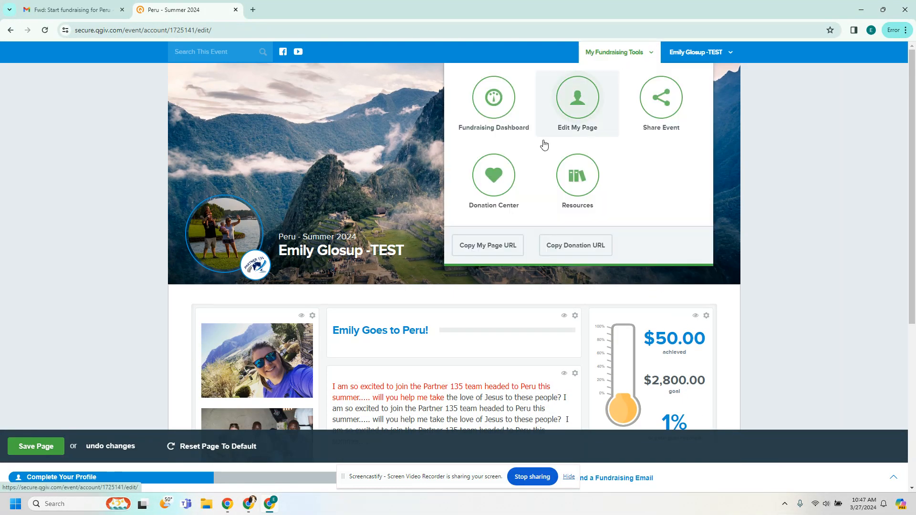
pyautogui.click(483, 246)
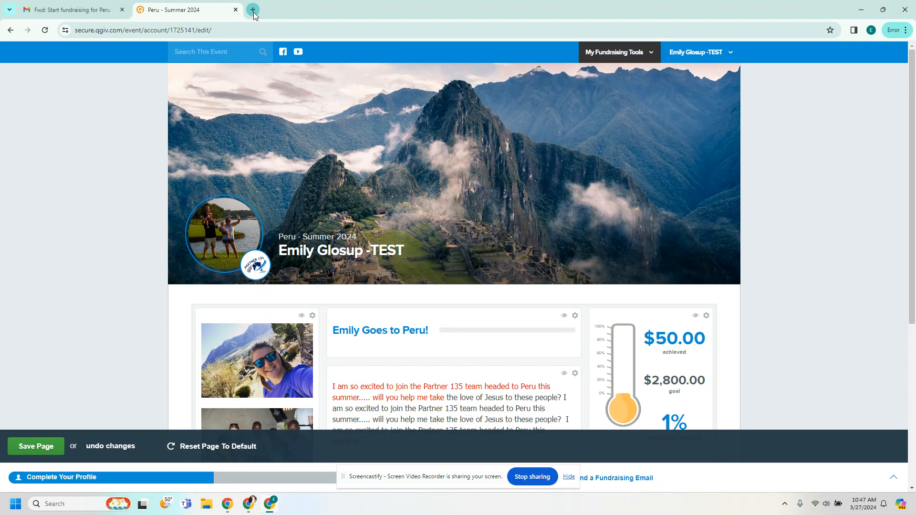
pyautogui.click(253, 11)
pyautogui.click(219, 28)
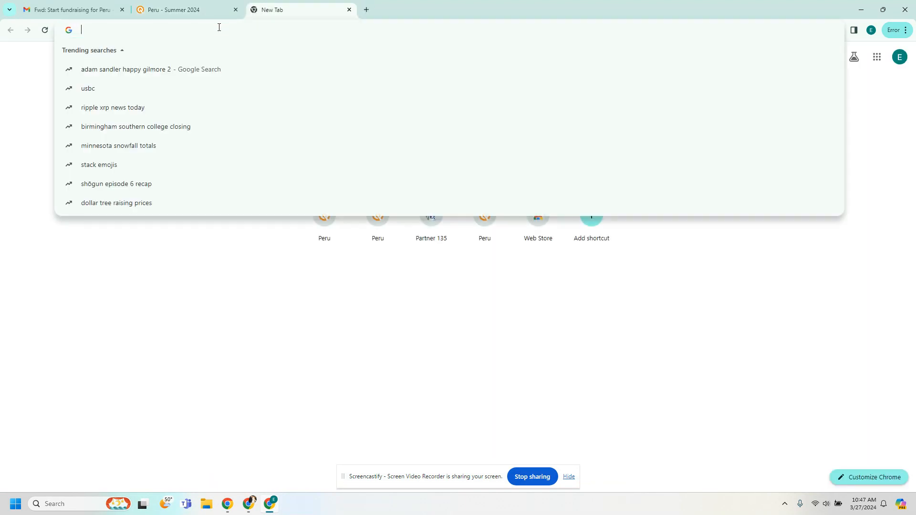
pyautogui.hotkey('ctrl', 'v')
pyautogui.press('Return')
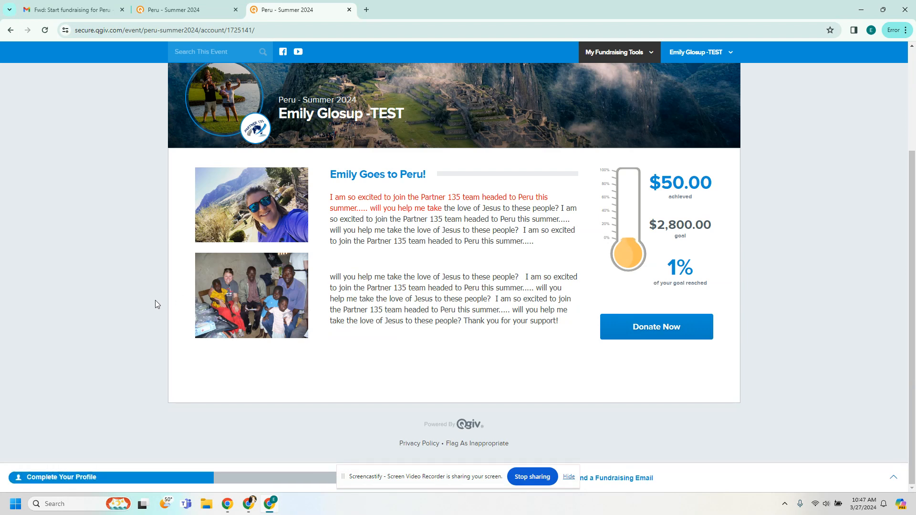
# Step: Look over the public fundraising page, then close its tab
pyautogui.scroll(1, 156, 305)
pyautogui.scroll(2, 155, 305)
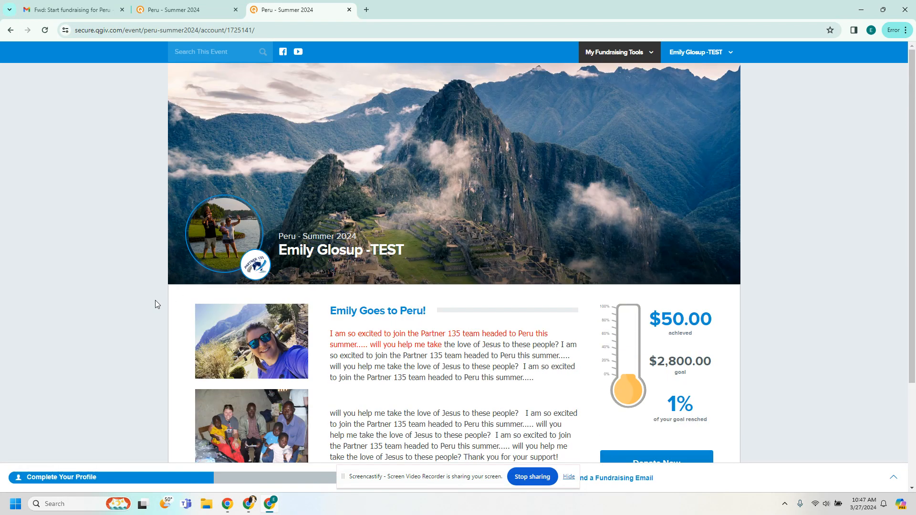
pyautogui.click(349, 10)
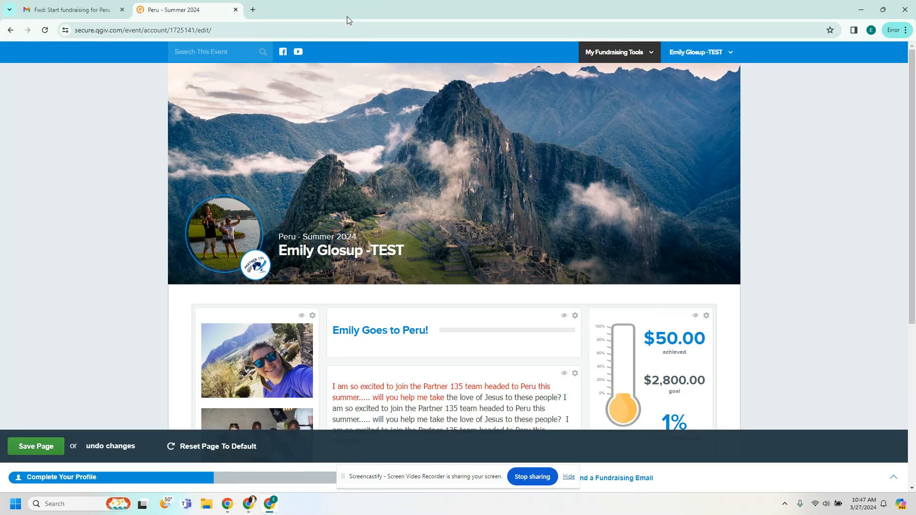
# Step: Open the Fundraising Dashboard from My Fundraising Tools and continue on the Complete Your Profile banner
pyautogui.click(607, 52)
pyautogui.click(484, 102)
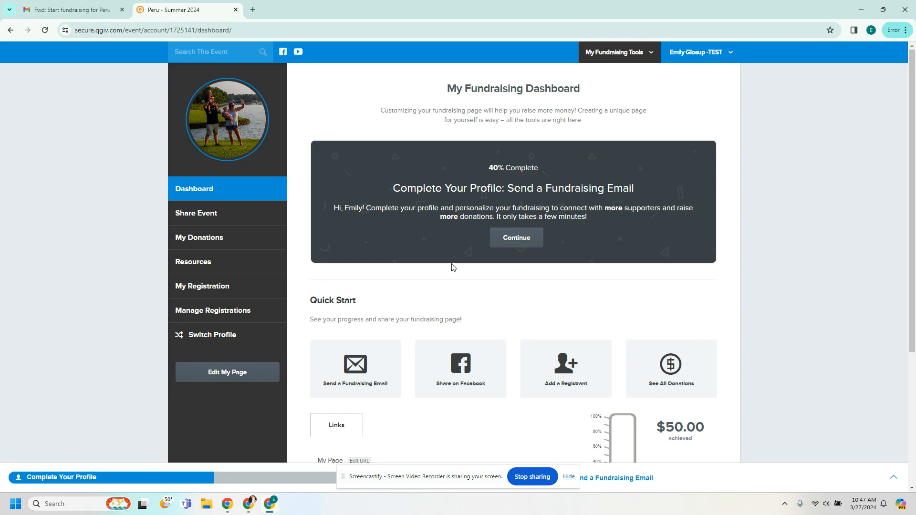
pyautogui.scroll(-4, 452, 263)
pyautogui.scroll(3, 452, 264)
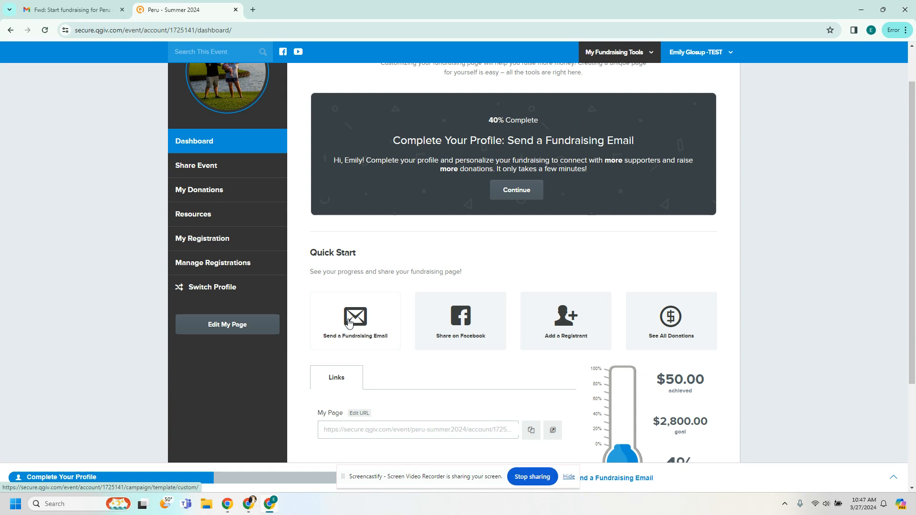
pyautogui.click(521, 193)
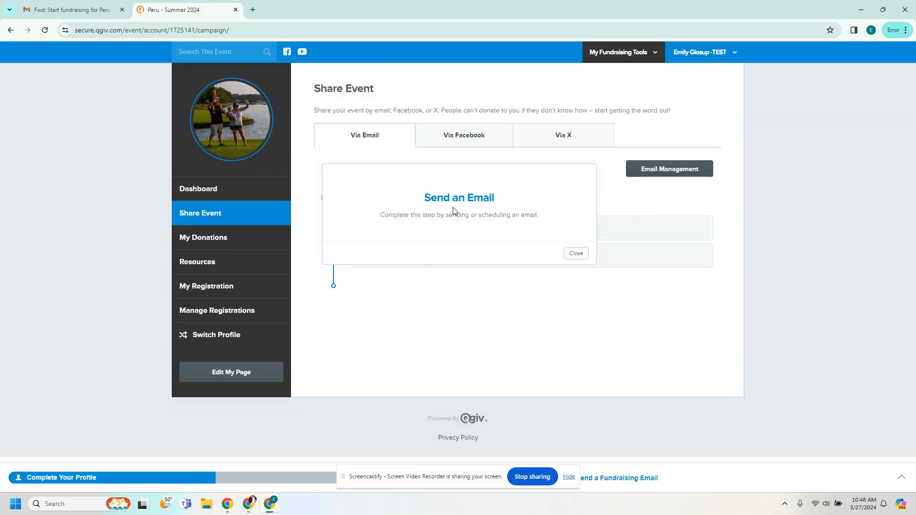
# Step: Choose Email My Donors with the Custom Thank You to Personal Donors template
pyautogui.click(580, 257)
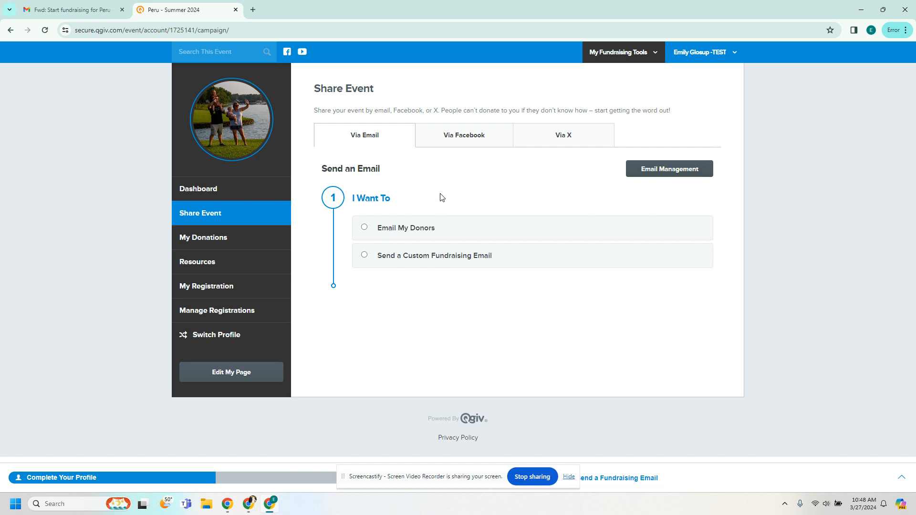
pyautogui.click(364, 227)
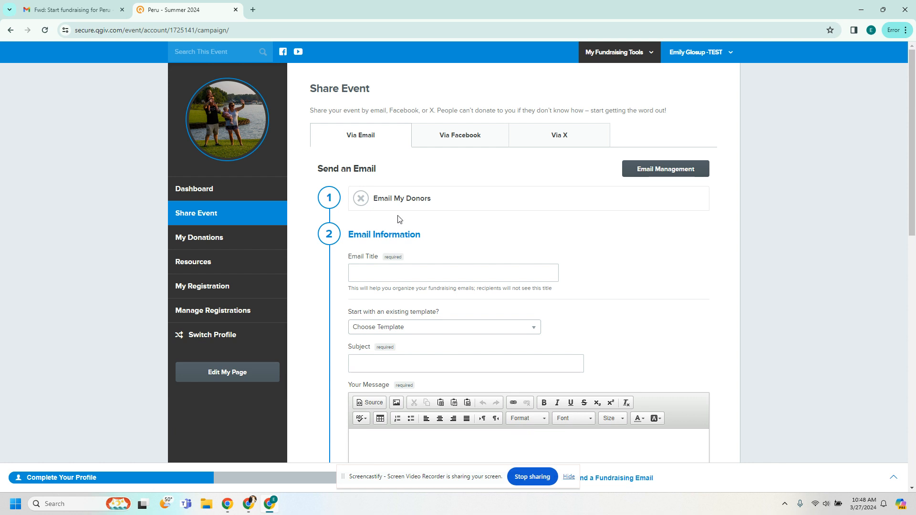
pyautogui.click(418, 328)
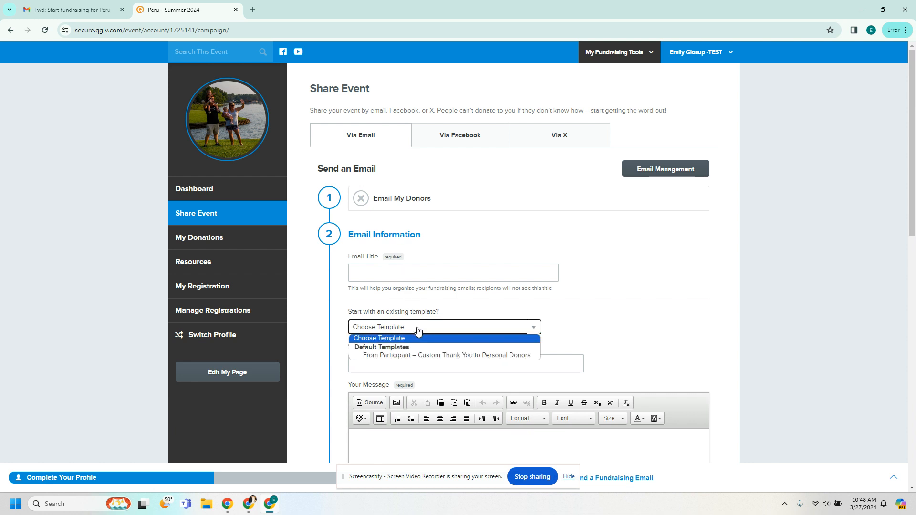
pyautogui.click(426, 356)
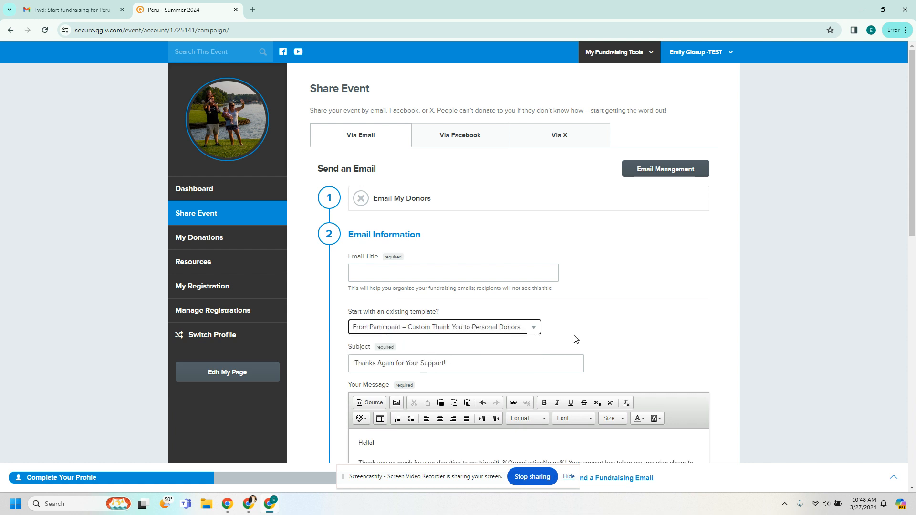
# Step: Highlight the %OrganizationName%, %EventName%, %EventFundraisingPage% and registrant name signature placeholders
pyautogui.scroll(-3, 572, 319)
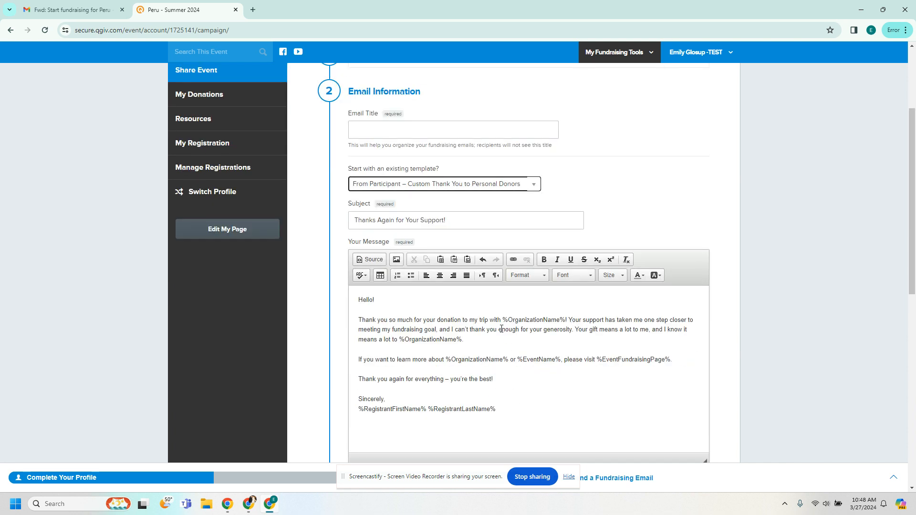
pyautogui.moveTo(502, 320); pyautogui.dragTo(565, 320)
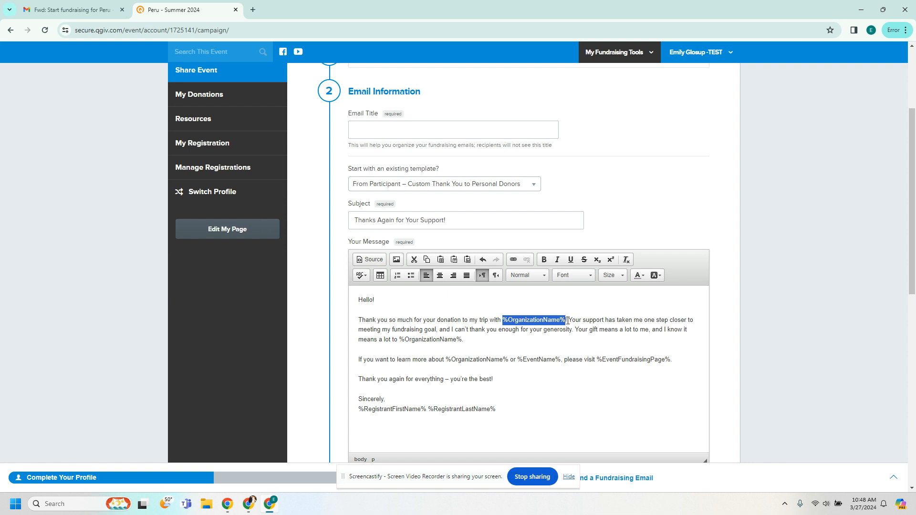
pyautogui.moveTo(518, 359); pyautogui.dragTo(560, 360)
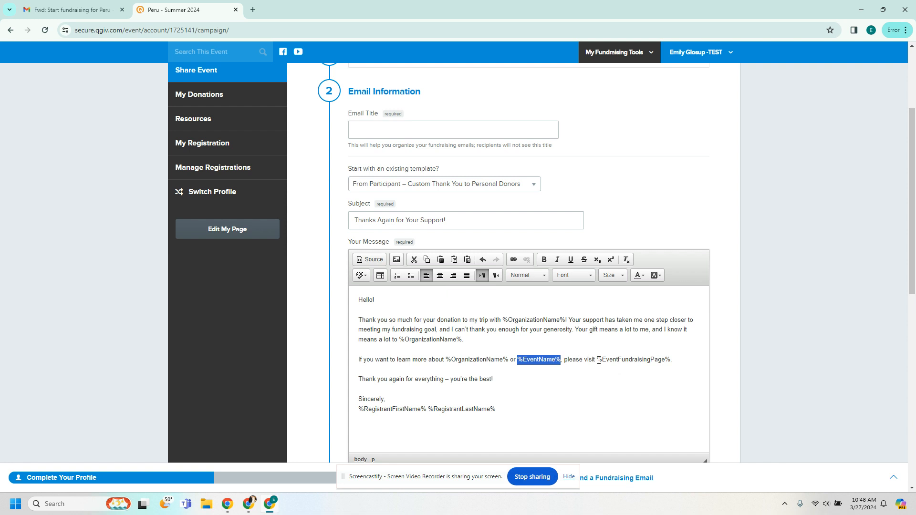
pyautogui.moveTo(597, 361); pyautogui.dragTo(669, 362)
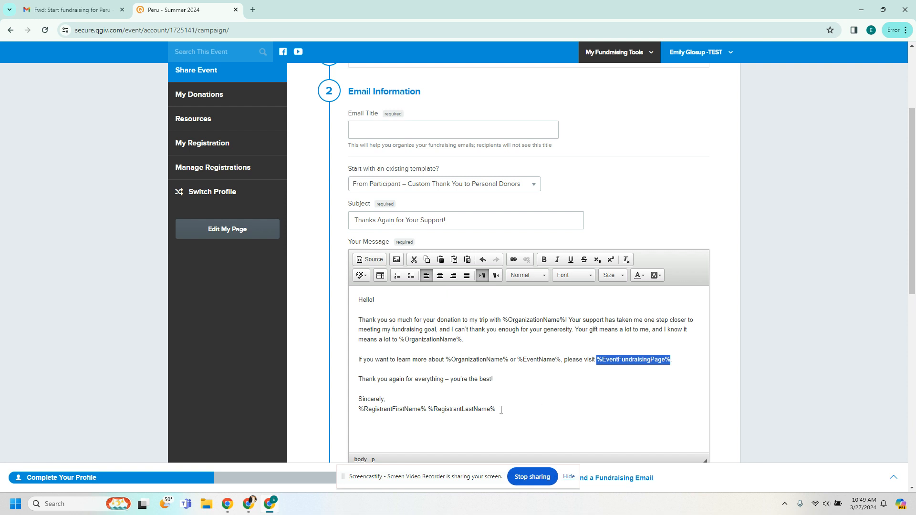
pyautogui.moveTo(499, 409); pyautogui.dragTo(361, 414)
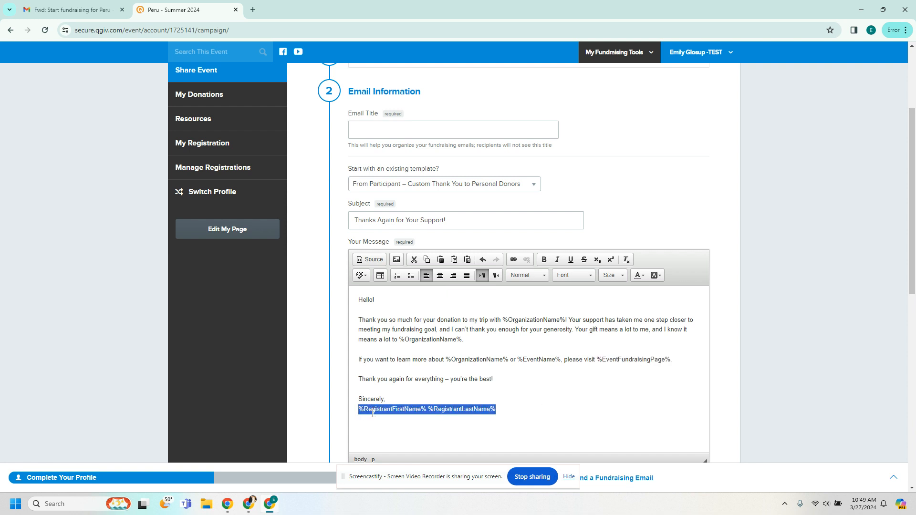
# Step: Insert a blank line before the email's second paragraph
pyautogui.click(423, 349)
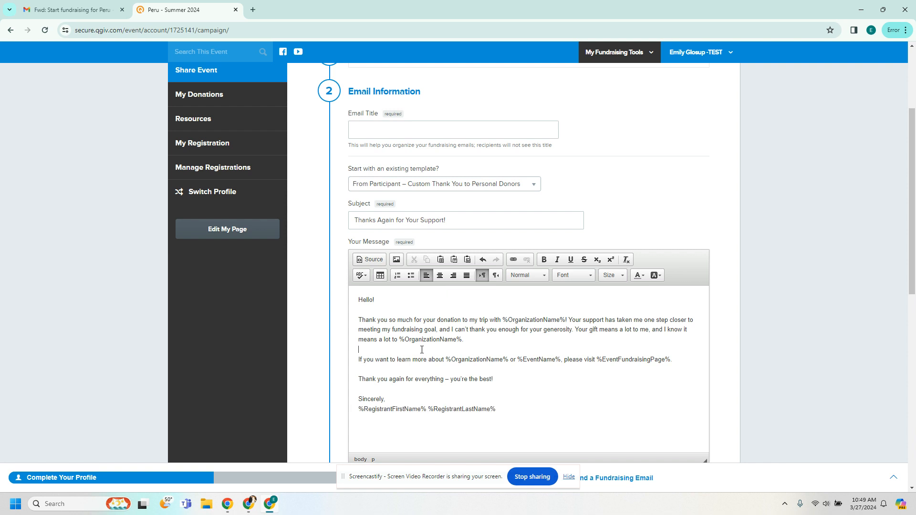
pyautogui.press('Return')
pyautogui.press('Return')
pyautogui.write('a;ldkj;lkajd')
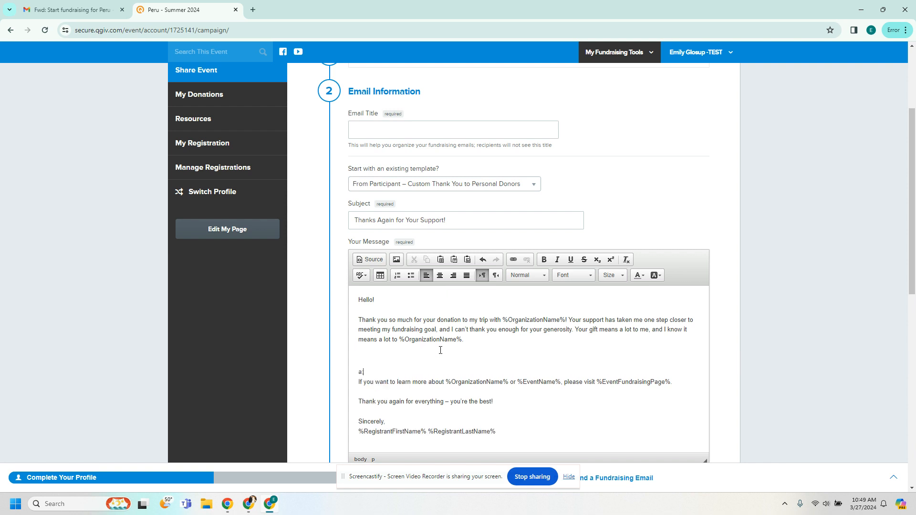
pyautogui.press('BackSpace')
pyautogui.press('BackSpace')
pyautogui.press('BackSpace')
pyautogui.press('BackSpace')
pyautogui.press('BackSpace')
pyautogui.press('BackSpace')
pyautogui.press('BackSpace')
pyautogui.press('BackSpace')
pyautogui.press('BackSpace')
pyautogui.press('BackSpace')
pyautogui.press('BackSpace')
pyautogui.press('BackSpace')
pyautogui.press('BackSpace')
pyautogui.press('BackSpace')
pyautogui.press('BackSpace')
pyautogui.press('Return')
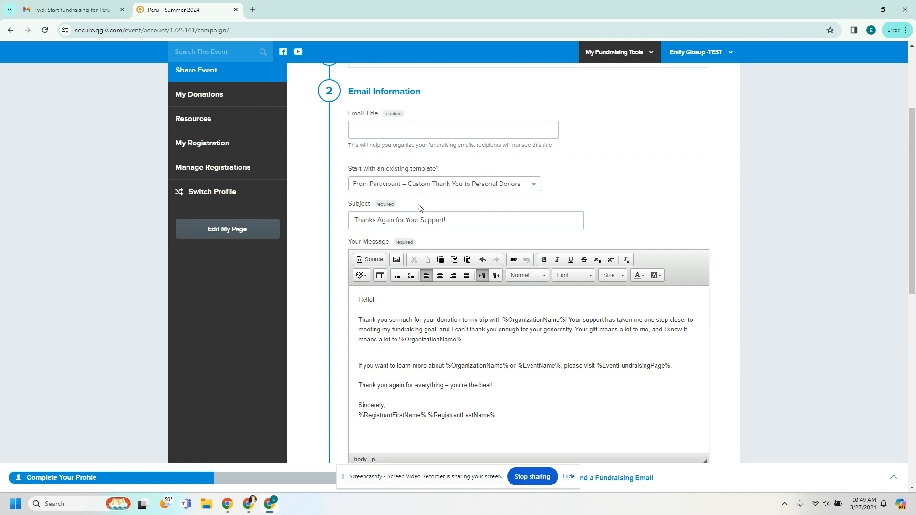
pyautogui.click(412, 130)
# Step: Cancel the donor thank-you email draft and go back to the Via Email options
pyautogui.scroll(-6, 414, 353)
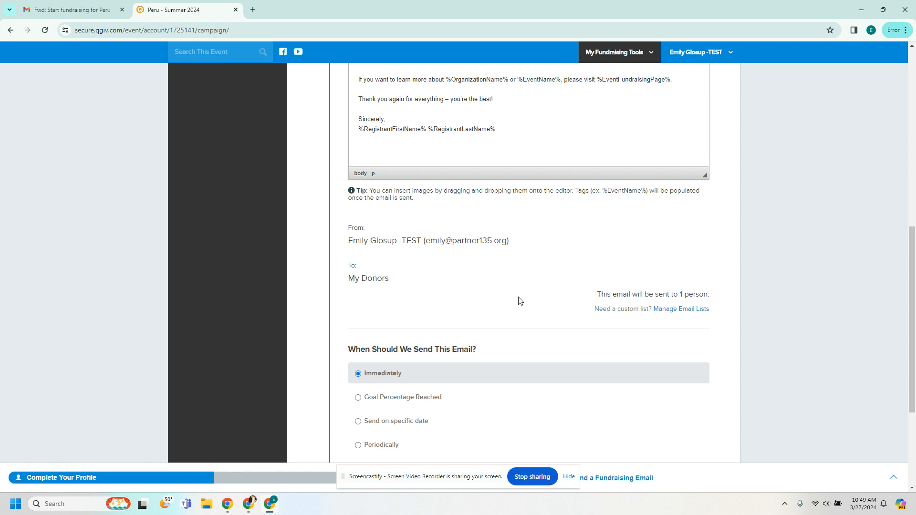
pyautogui.scroll(-2, 519, 302)
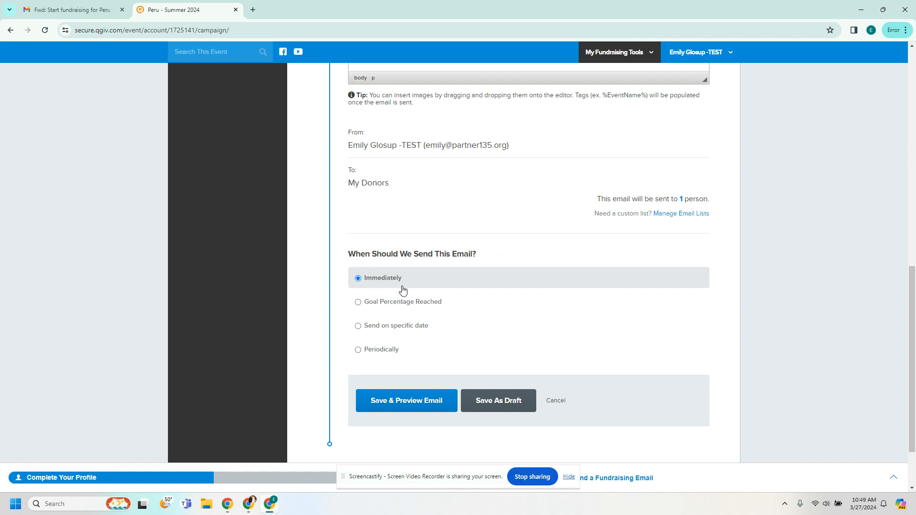
pyautogui.click(558, 403)
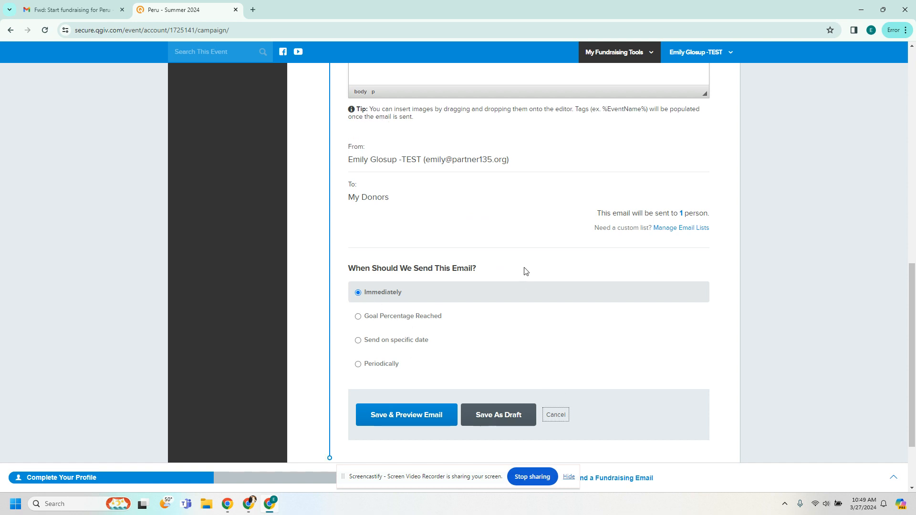
pyautogui.click(559, 419)
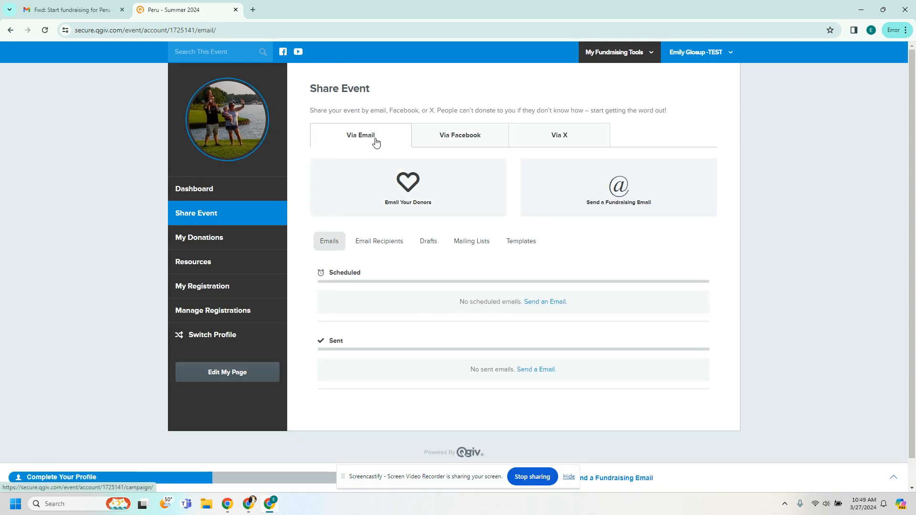
pyautogui.click(380, 138)
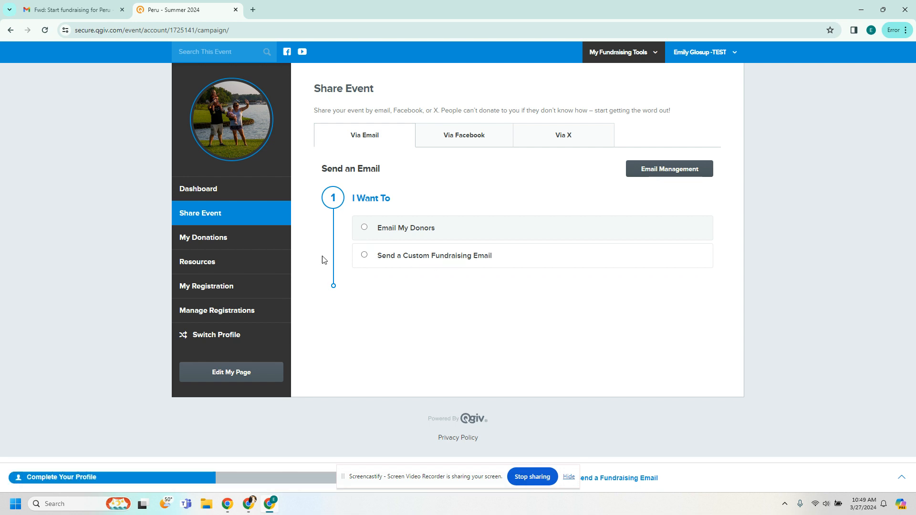
# Step: Start a custom fundraising email from the Ask Others to Donate template, leaving the subject unchanged
pyautogui.click(365, 255)
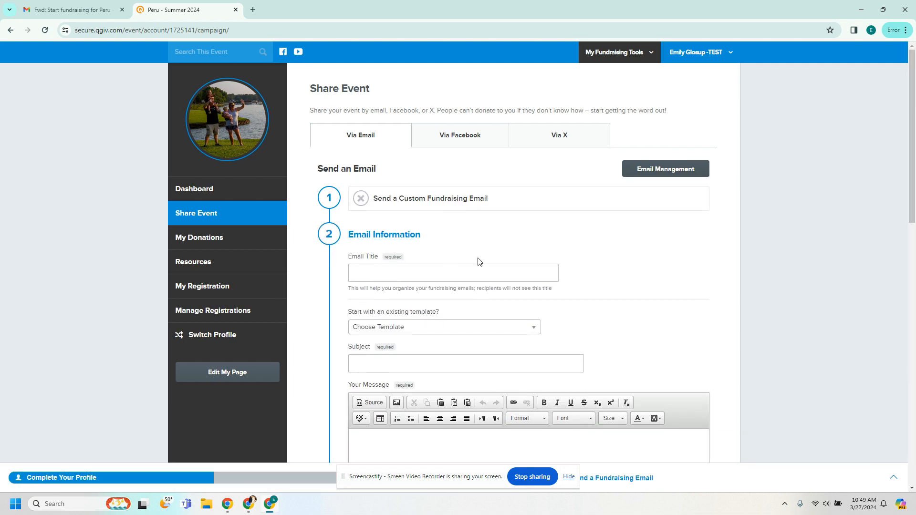
pyautogui.click(484, 328)
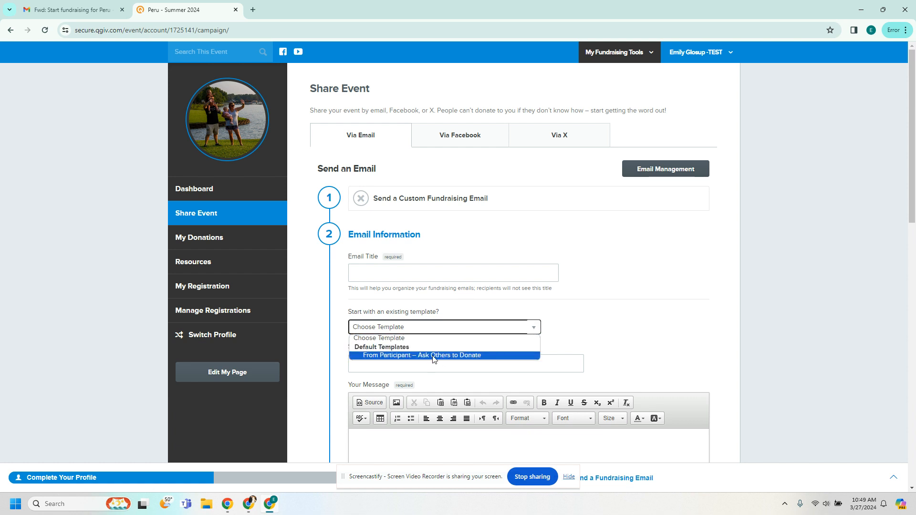
pyautogui.click(467, 355)
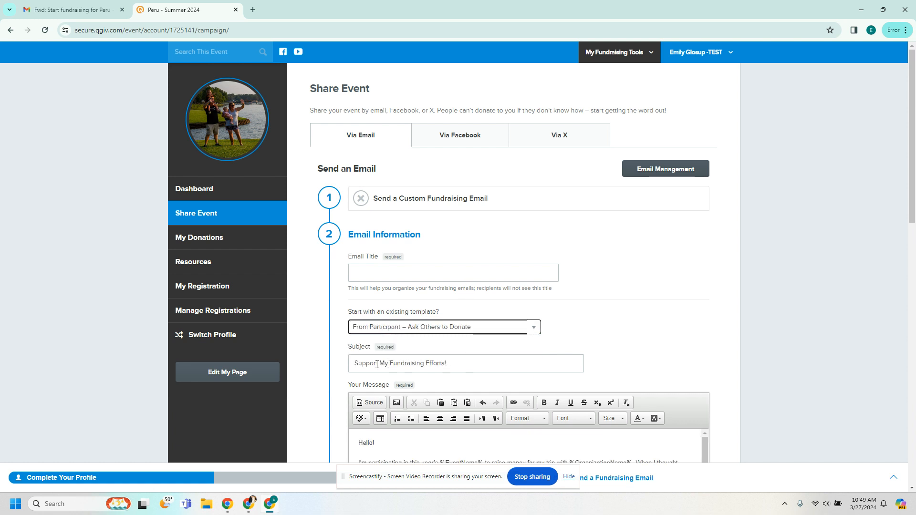
pyautogui.moveTo(363, 365); pyautogui.dragTo(449, 368)
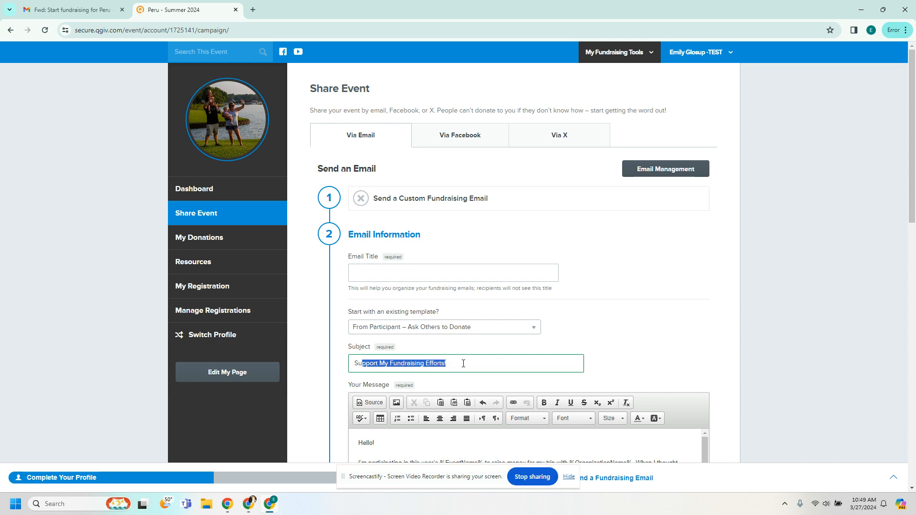
pyautogui.click(463, 364)
# Step: Review the message body and signature name tags, then cancel the custom email
pyautogui.scroll(-2, 463, 363)
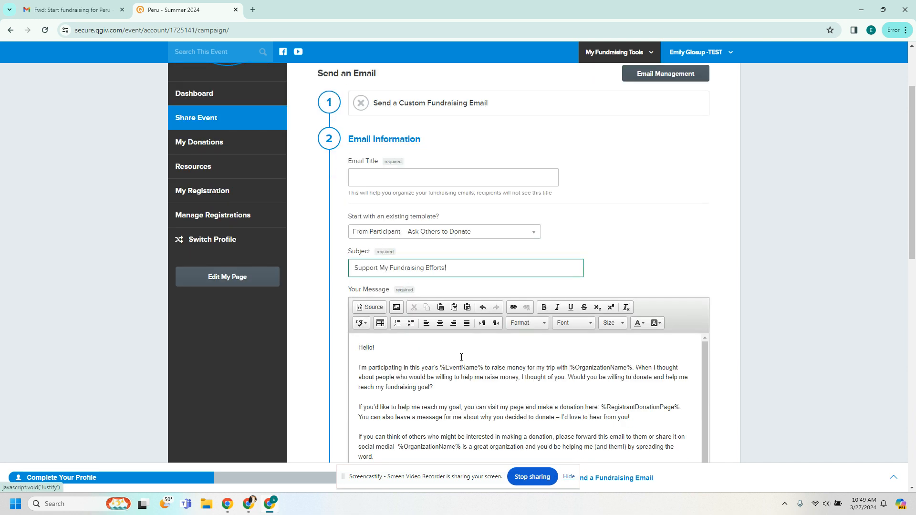
pyautogui.scroll(-1, 462, 369)
pyautogui.scroll(1, 461, 369)
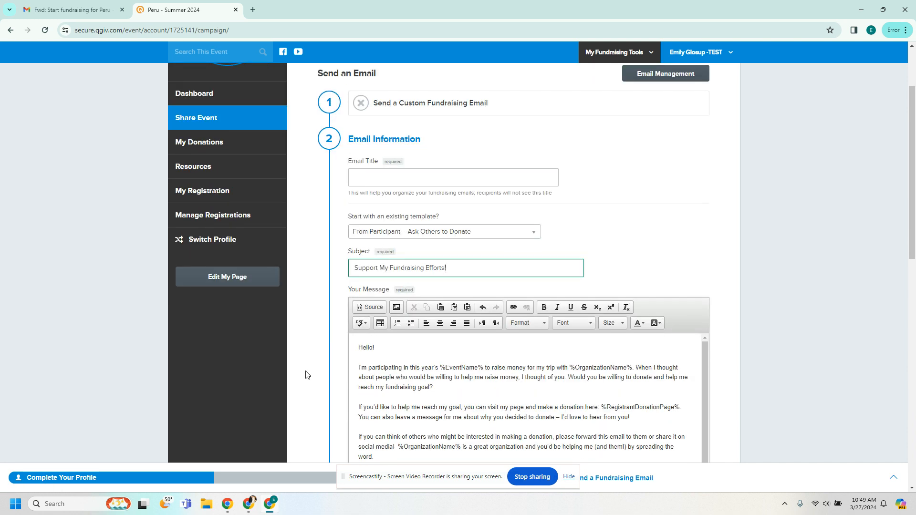
pyautogui.scroll(-3, 334, 378)
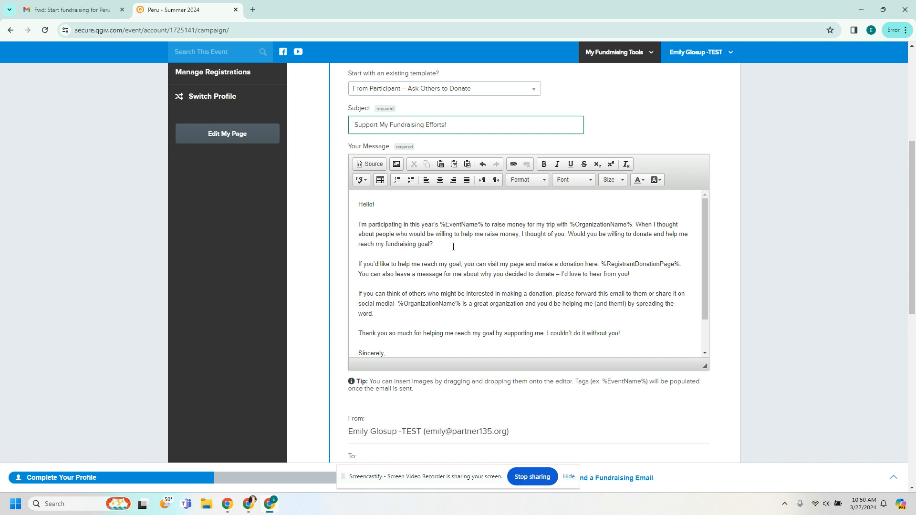
pyautogui.scroll(-1, 464, 250)
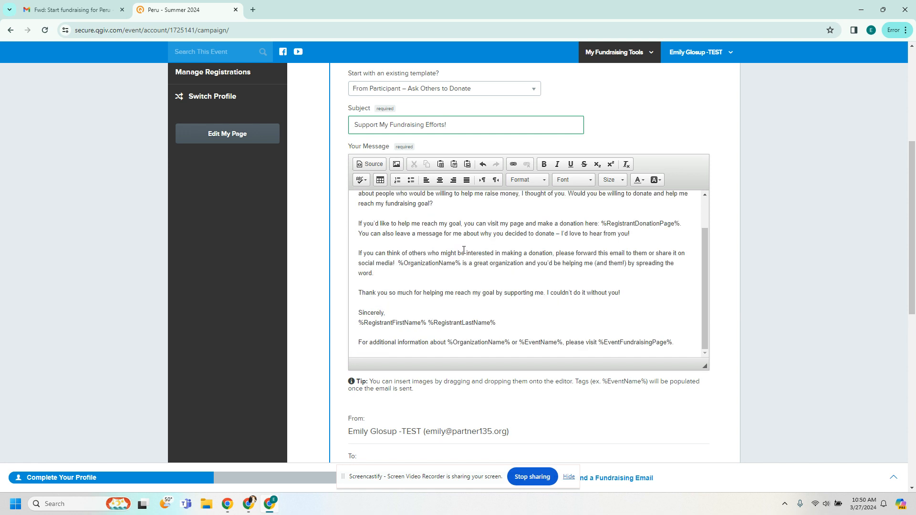
pyautogui.moveTo(364, 323); pyautogui.dragTo(509, 324)
pyautogui.scroll(-1, 553, 317)
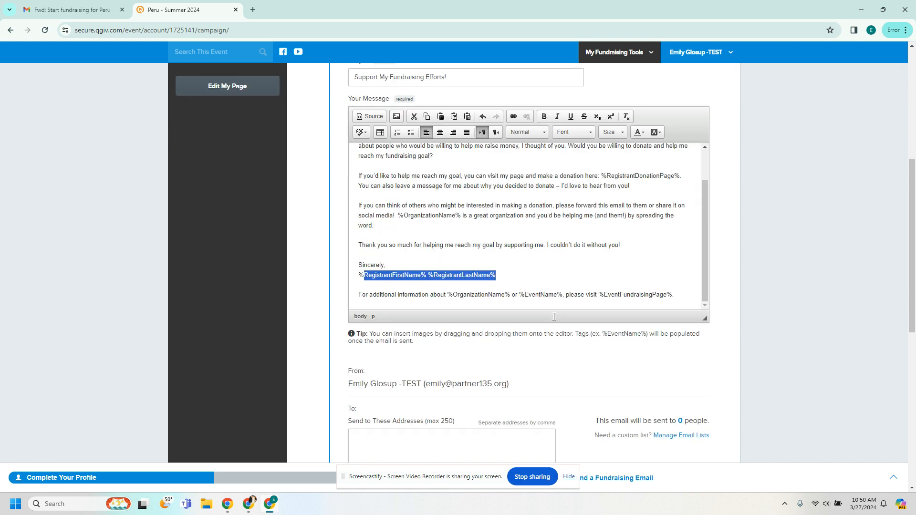
pyautogui.scroll(1, 545, 256)
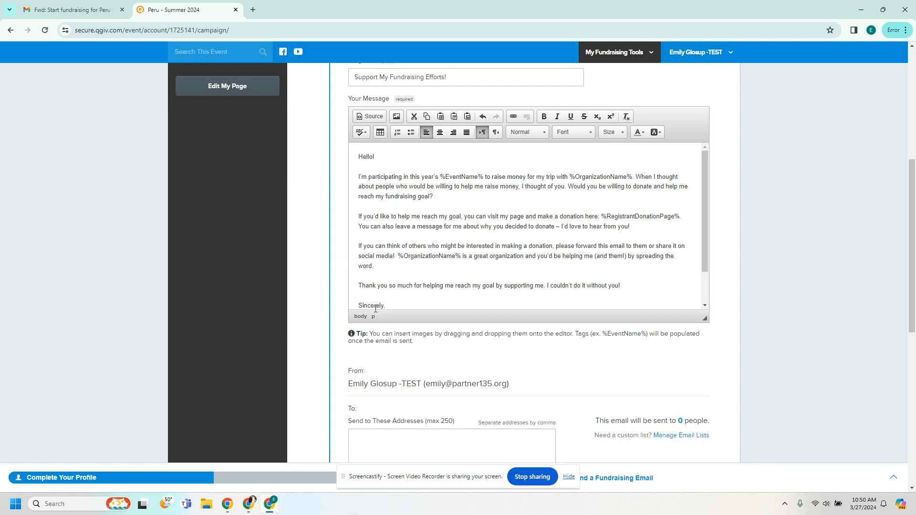
pyautogui.scroll(-4, 376, 309)
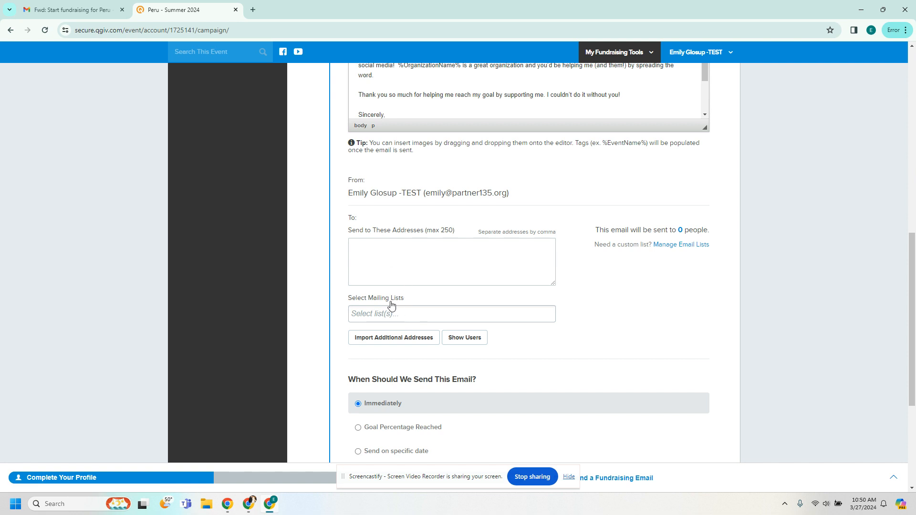
pyautogui.scroll(-1, 352, 341)
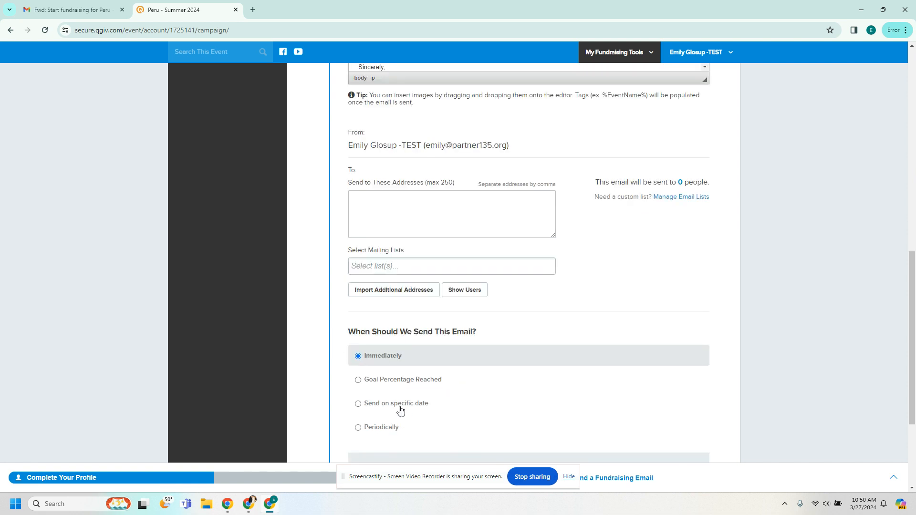
pyautogui.scroll(-2, 400, 410)
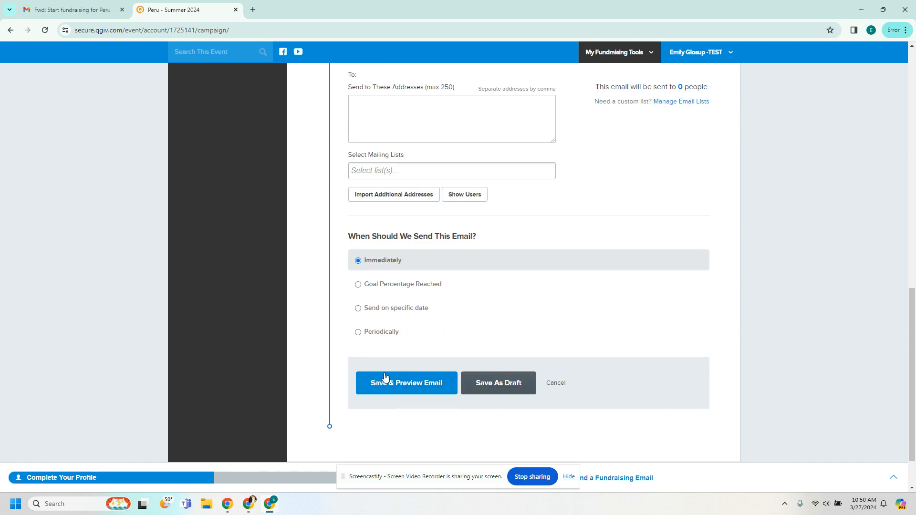
pyautogui.click(555, 383)
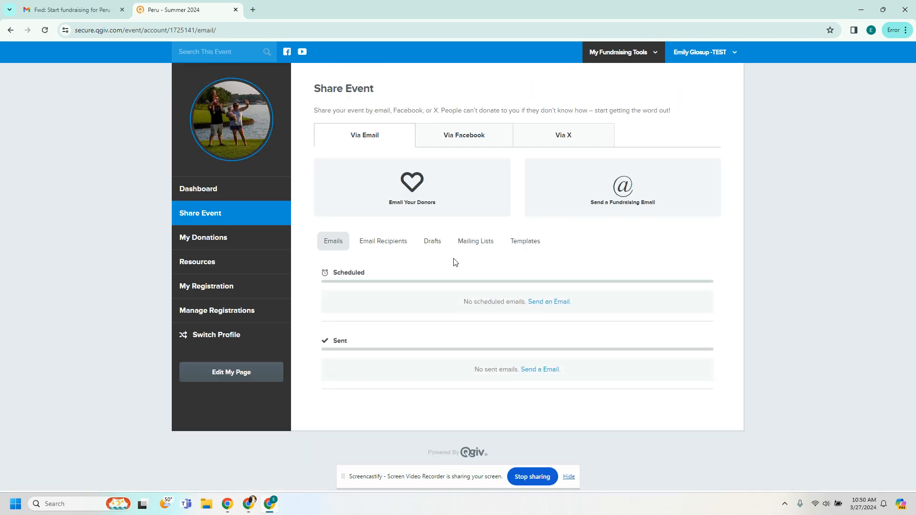
# Step: Preview the Facebook and X sharing tabs, return to Email, then open My Donations
pyautogui.click(453, 139)
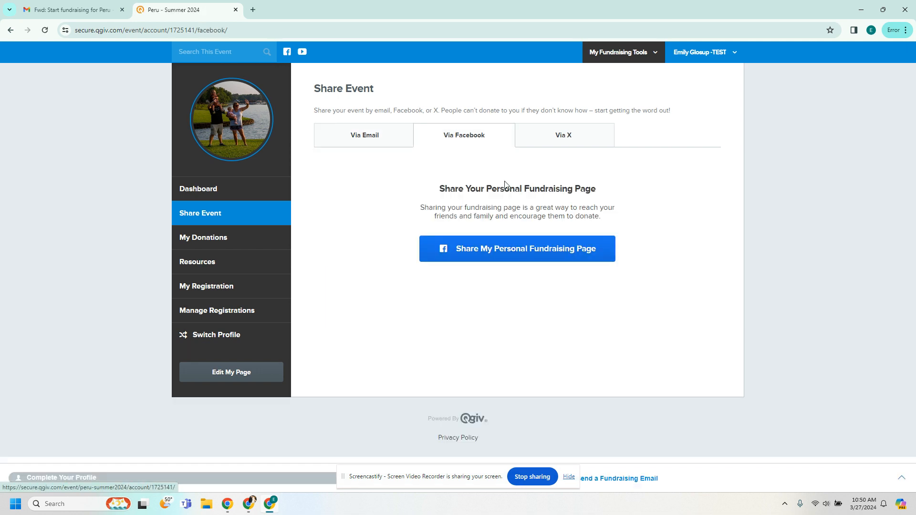
pyautogui.click(560, 139)
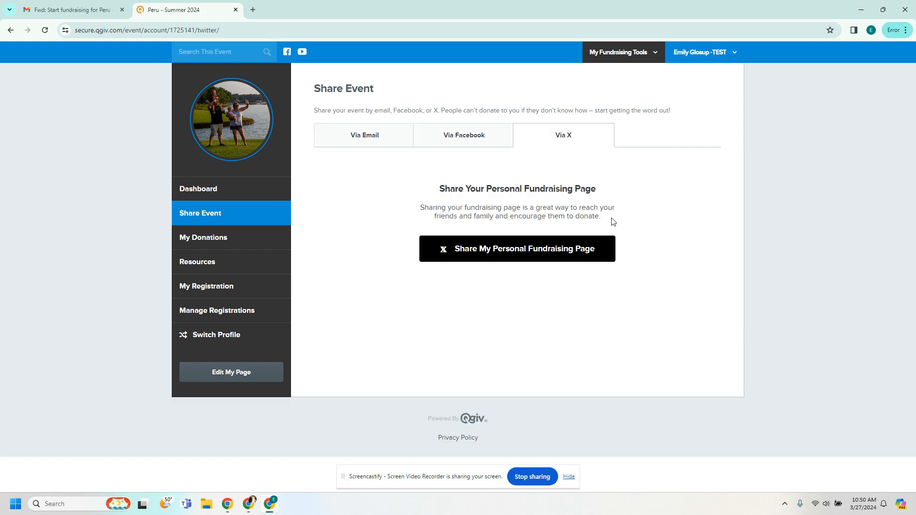
pyautogui.click(371, 138)
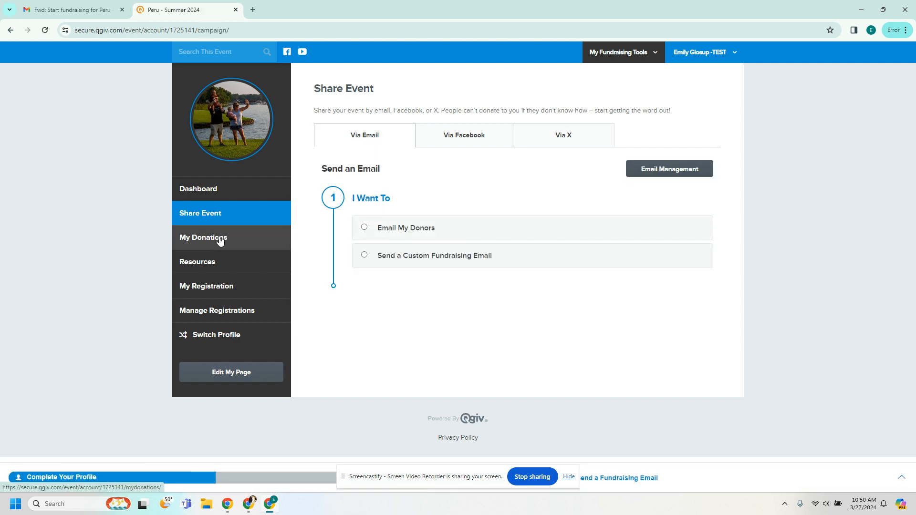
pyautogui.click(205, 240)
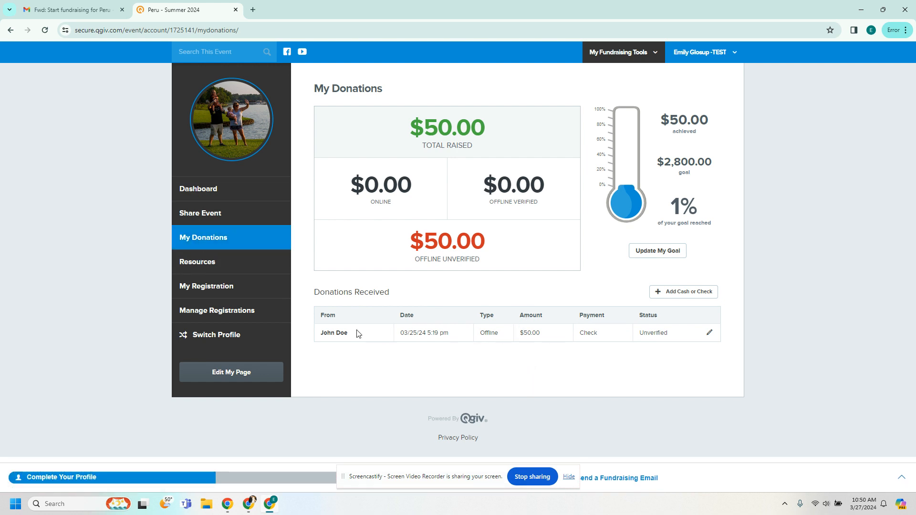
# Step: Open the Add Cash or Check form, toggle Cash then back to Check, and review its fields
pyautogui.moveTo(324, 332); pyautogui.dragTo(374, 334)
pyautogui.click(671, 292)
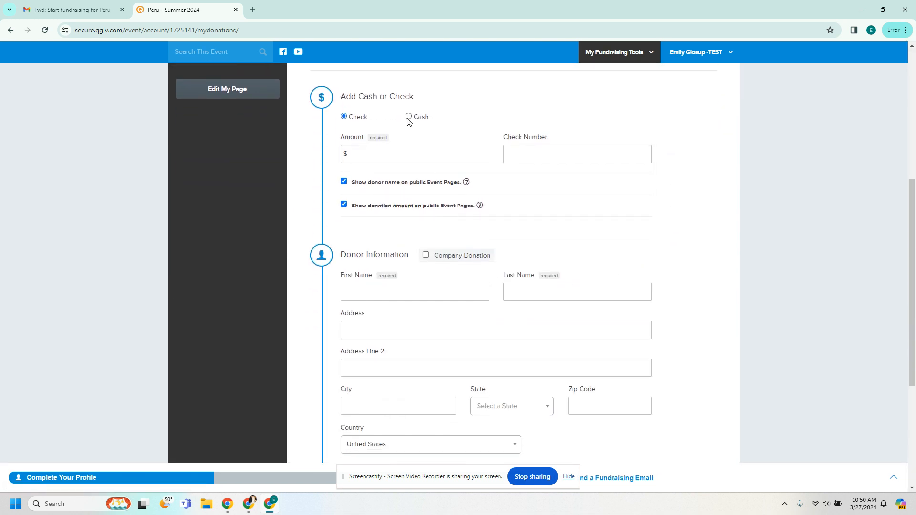
pyautogui.click(408, 117)
pyautogui.click(343, 118)
pyautogui.scroll(-1, 477, 357)
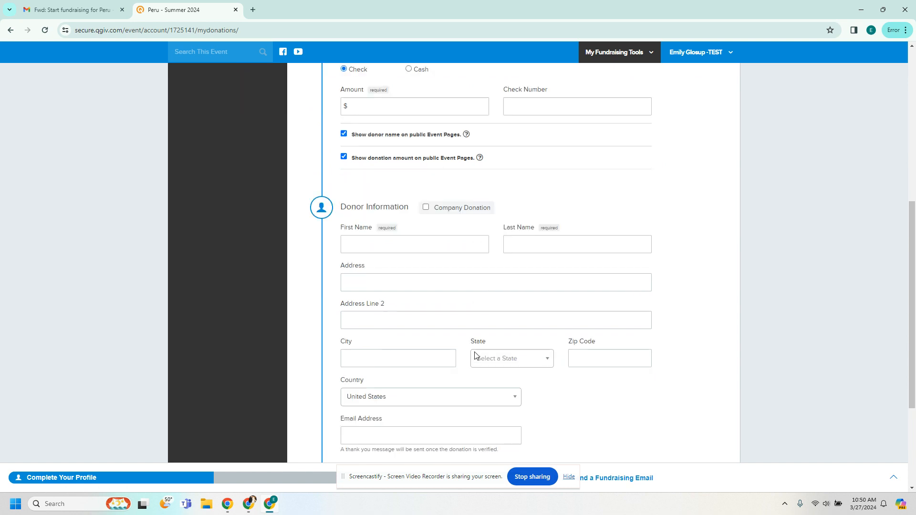
pyautogui.scroll(4, 476, 355)
pyautogui.scroll(3, 476, 356)
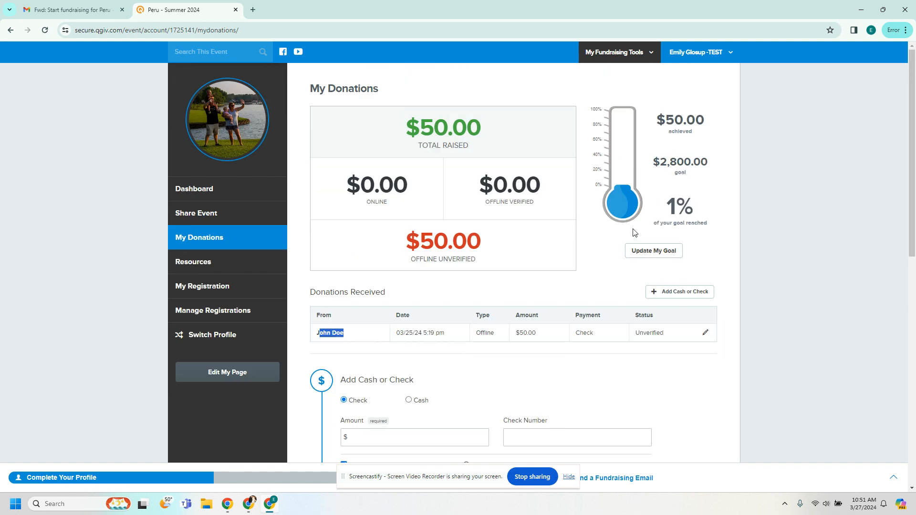
pyautogui.scroll(-3, 552, 336)
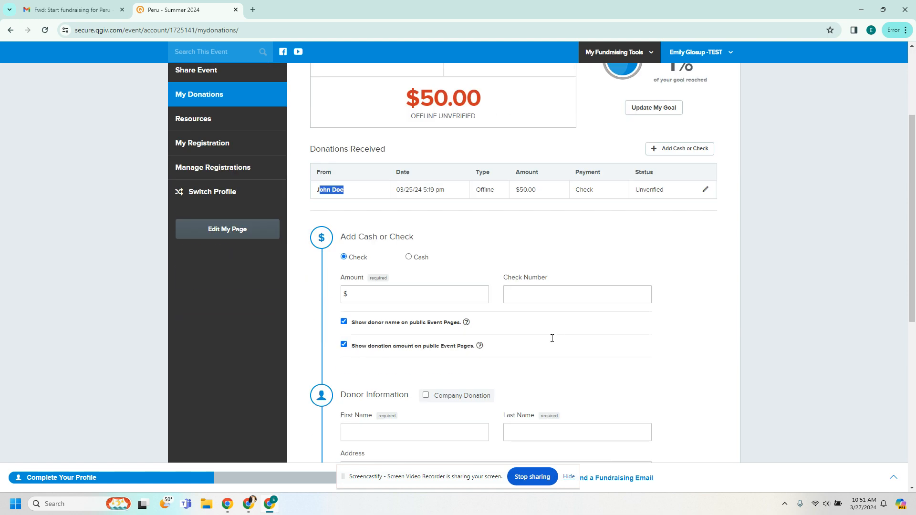
pyautogui.scroll(-5, 556, 344)
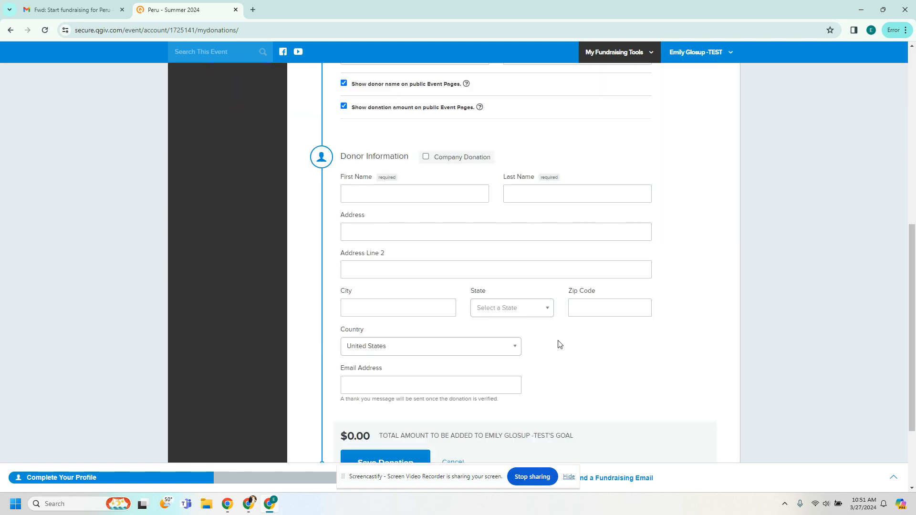
pyautogui.scroll(-2, 556, 344)
pyautogui.scroll(10, 615, 284)
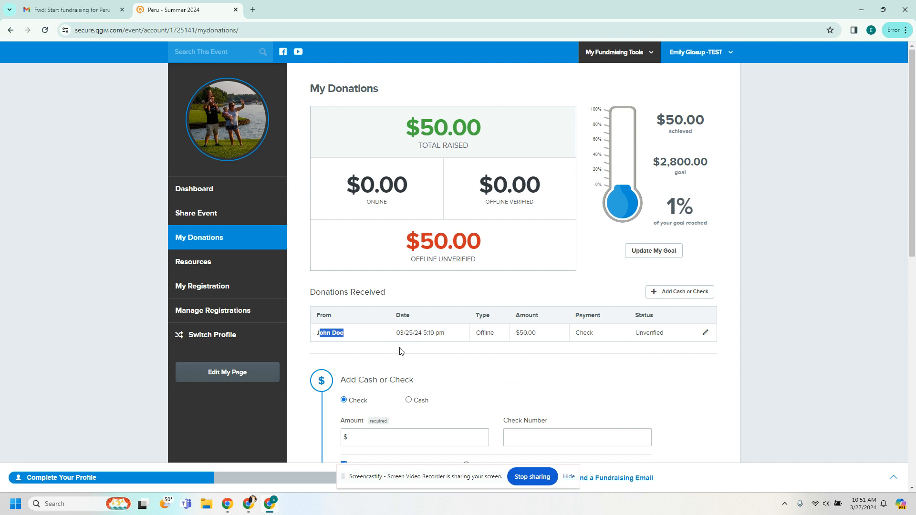
# Step: Visit Resources, My Registration and Manage Registrations, then return to the Dashboard
pyautogui.click(206, 268)
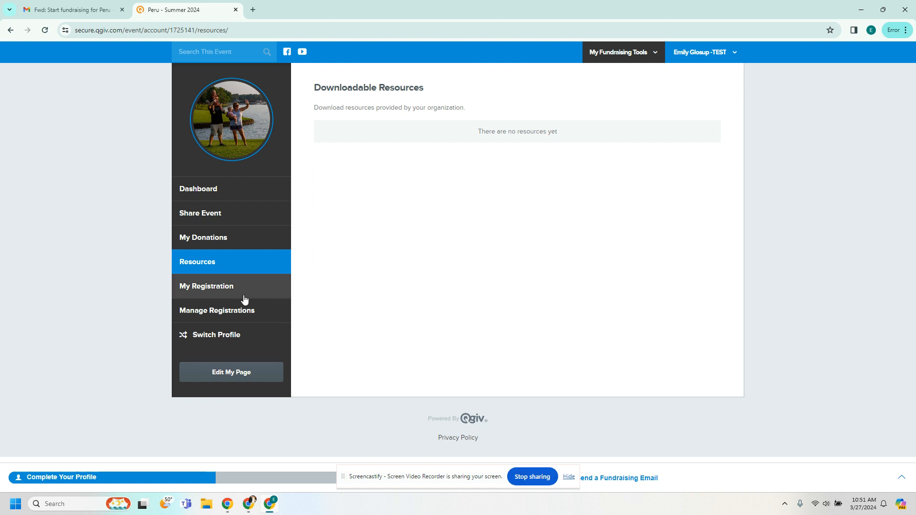
pyautogui.click(213, 289)
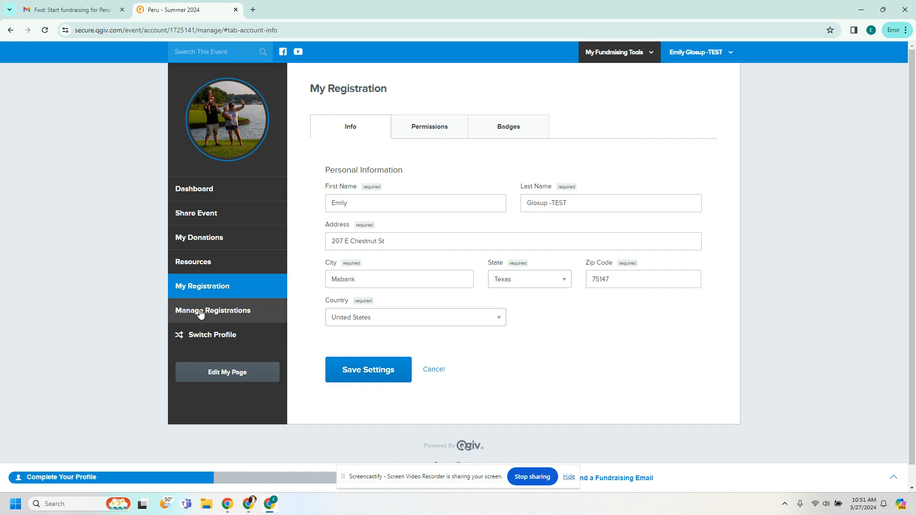
pyautogui.click(217, 316)
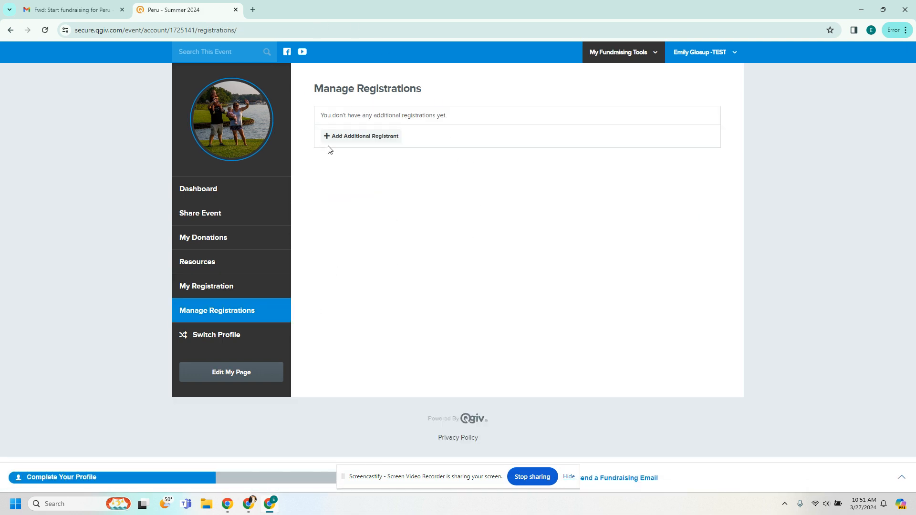
pyautogui.click(193, 192)
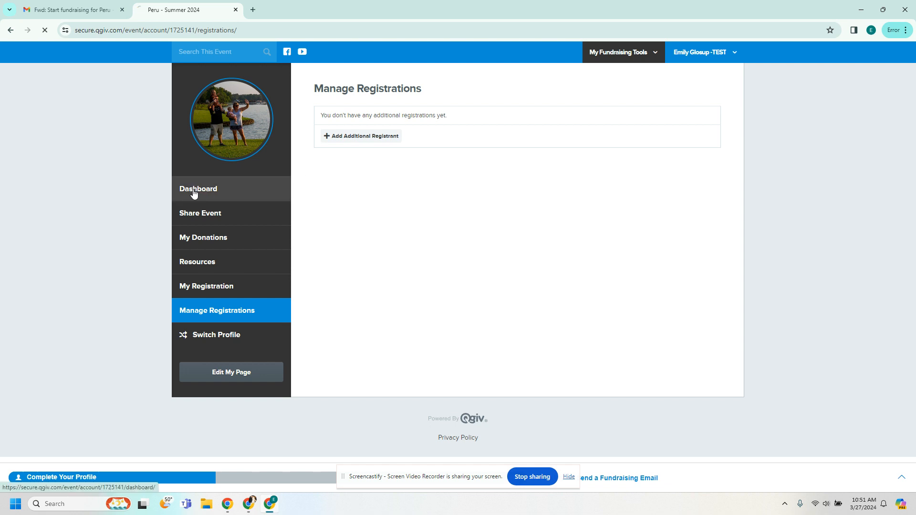
pyautogui.scroll(-3, 311, 243)
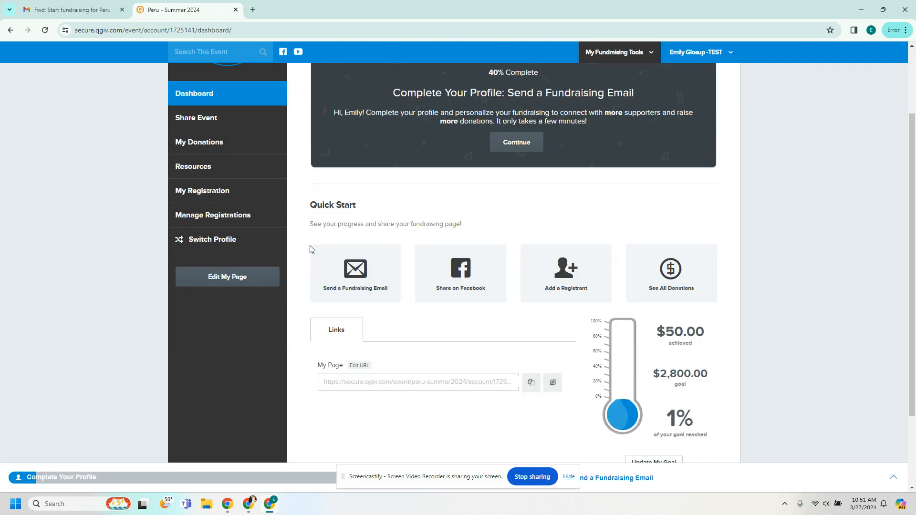
pyautogui.scroll(-1, 310, 249)
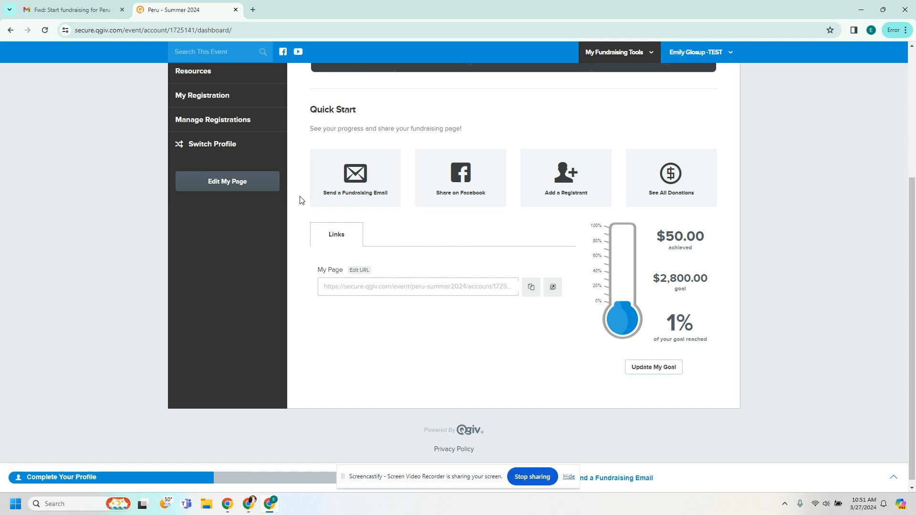
pyautogui.scroll(2, 301, 200)
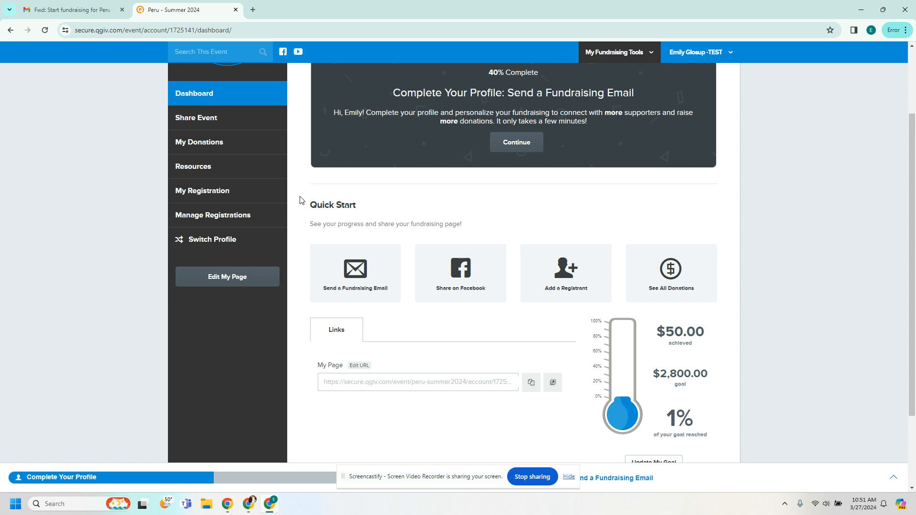
pyautogui.scroll(2, 300, 199)
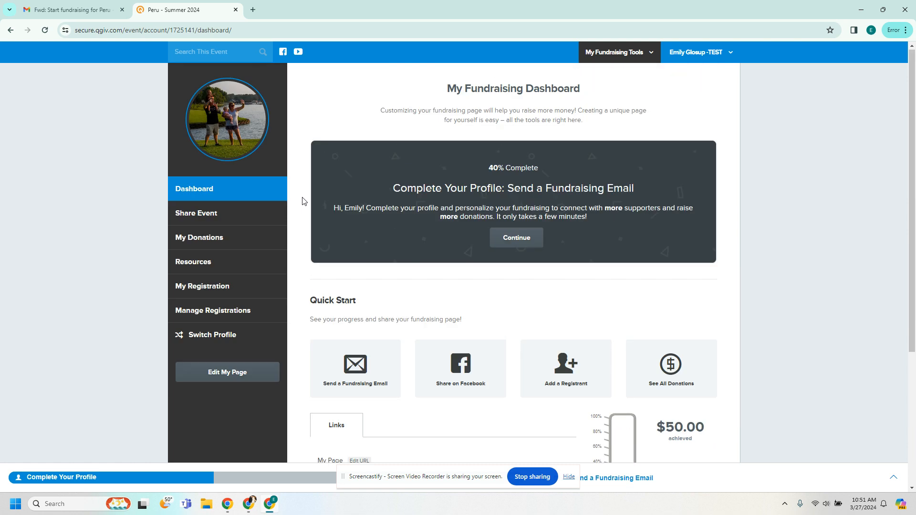